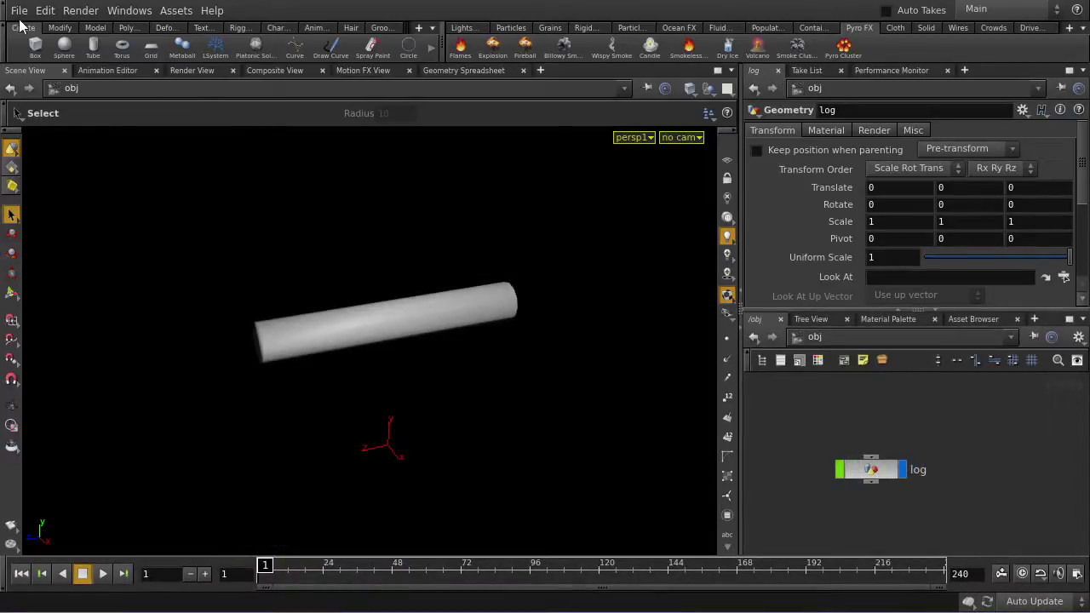
- In Save As, browse to B:/HoudiniProjects/pyro/ and rename the file from untitled to cache_flame
click(15, 12)
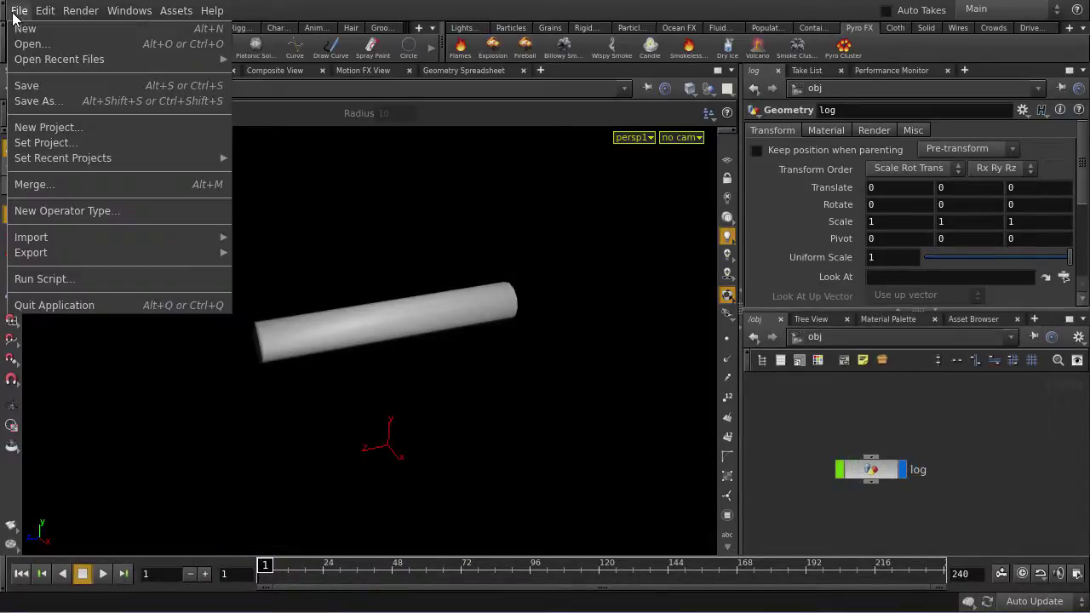
click(39, 101)
click(189, 223)
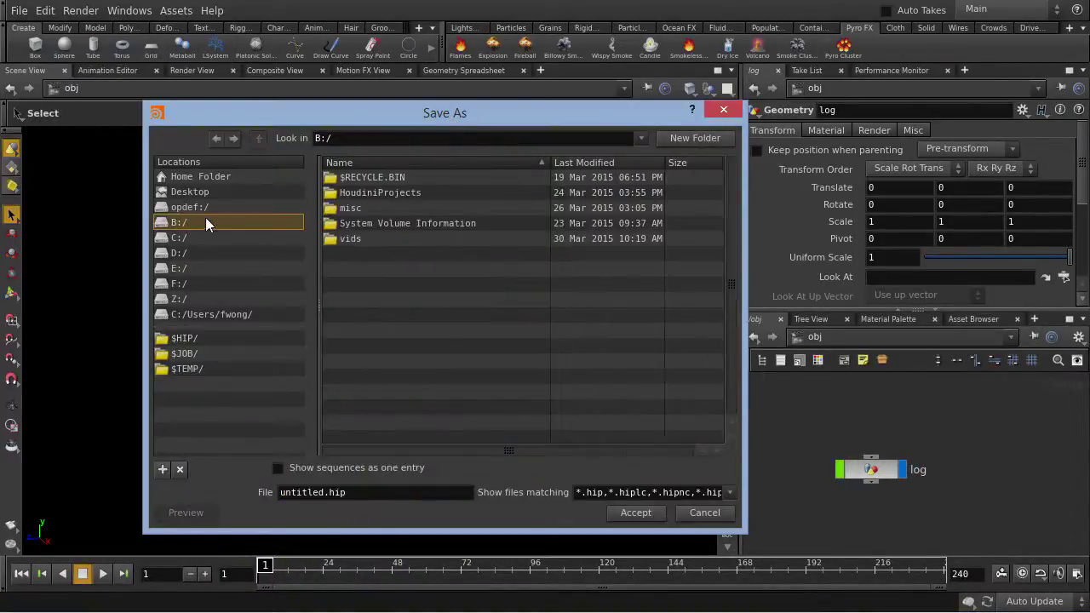
double_click(381, 193)
double_click(380, 192)
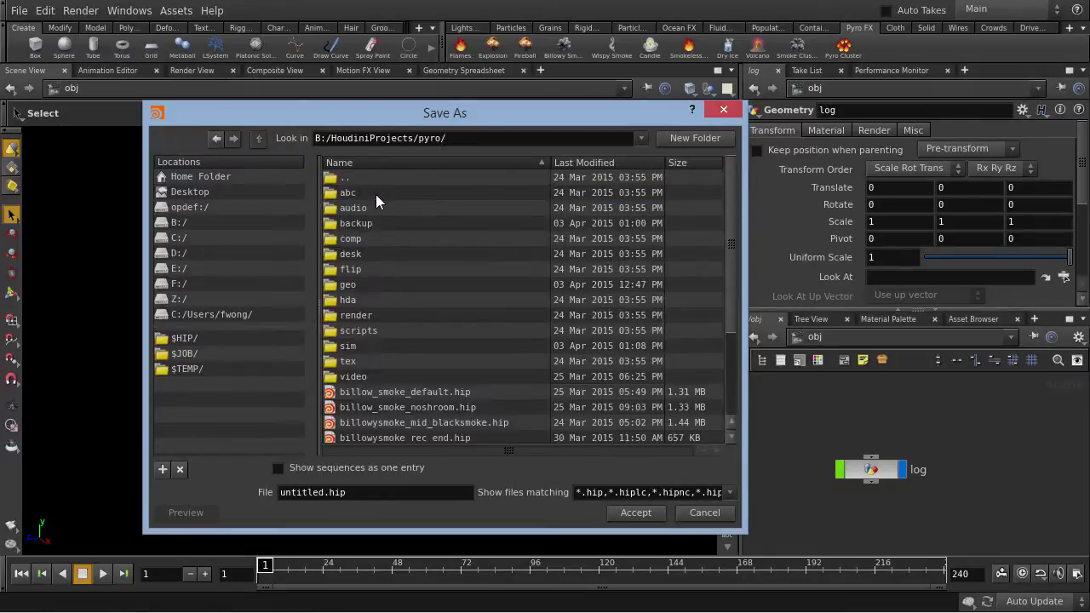
drag(325, 494, 256, 498)
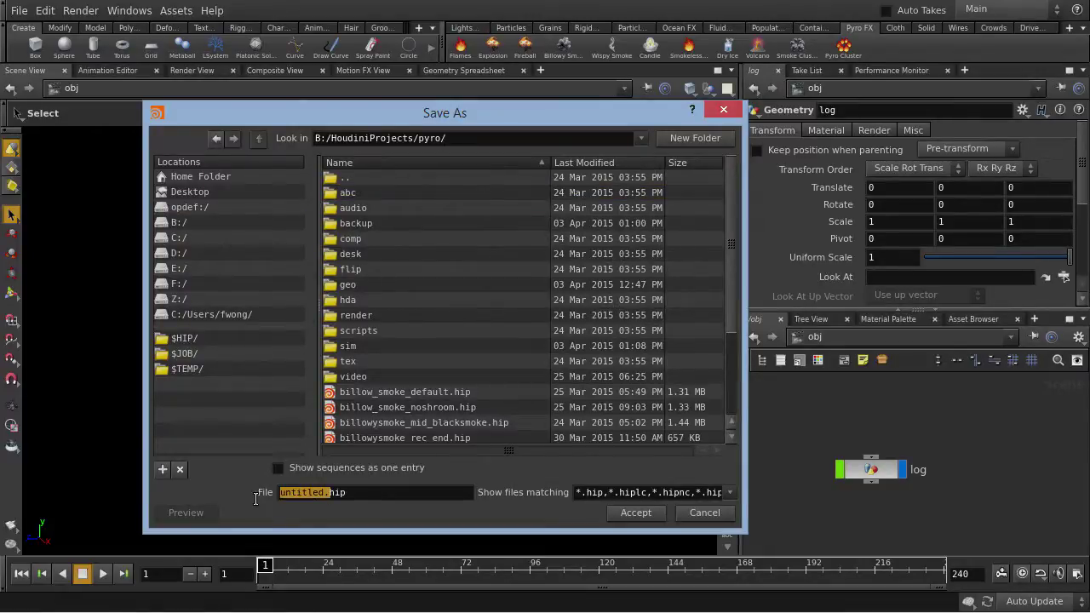
click(325, 494)
drag(324, 494, 206, 498)
text(cache_fla)
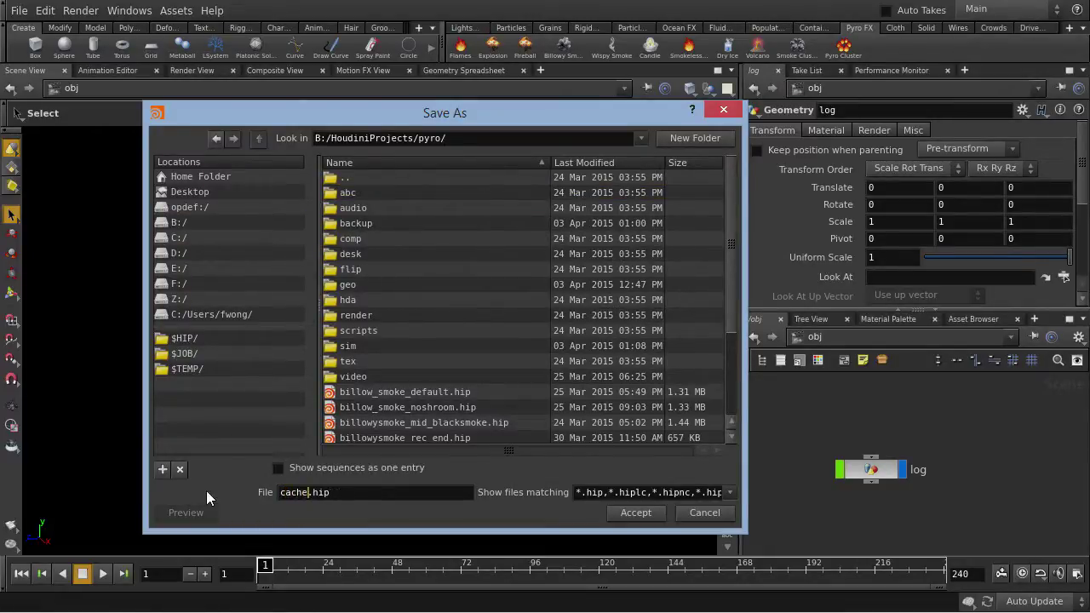
text(me)
- Save as cache_flame.hip, then add a Smokeless Flame using the log as the source
click(616, 516)
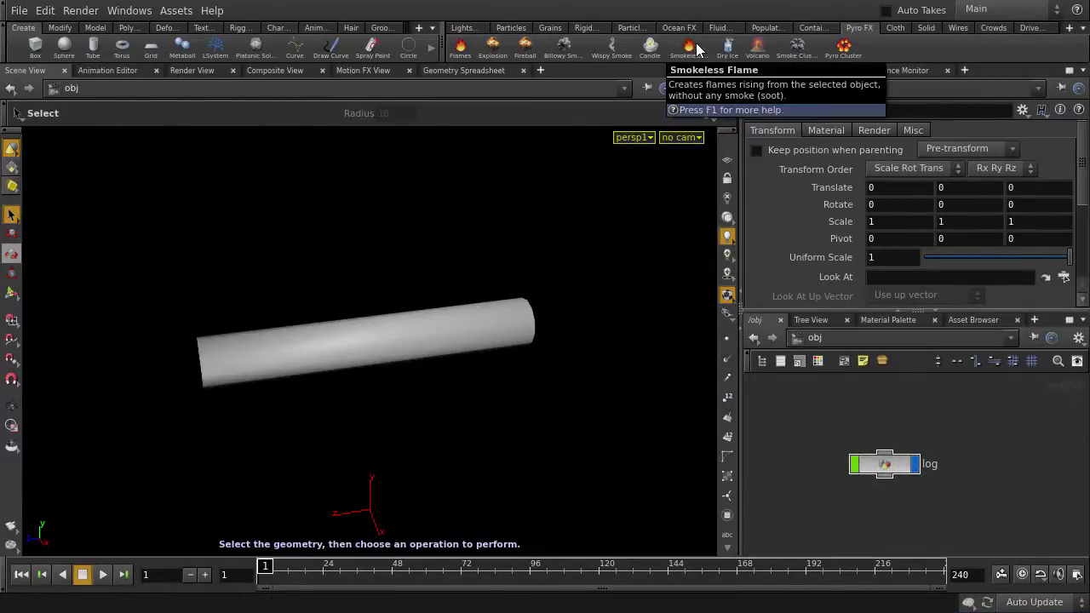
click(697, 50)
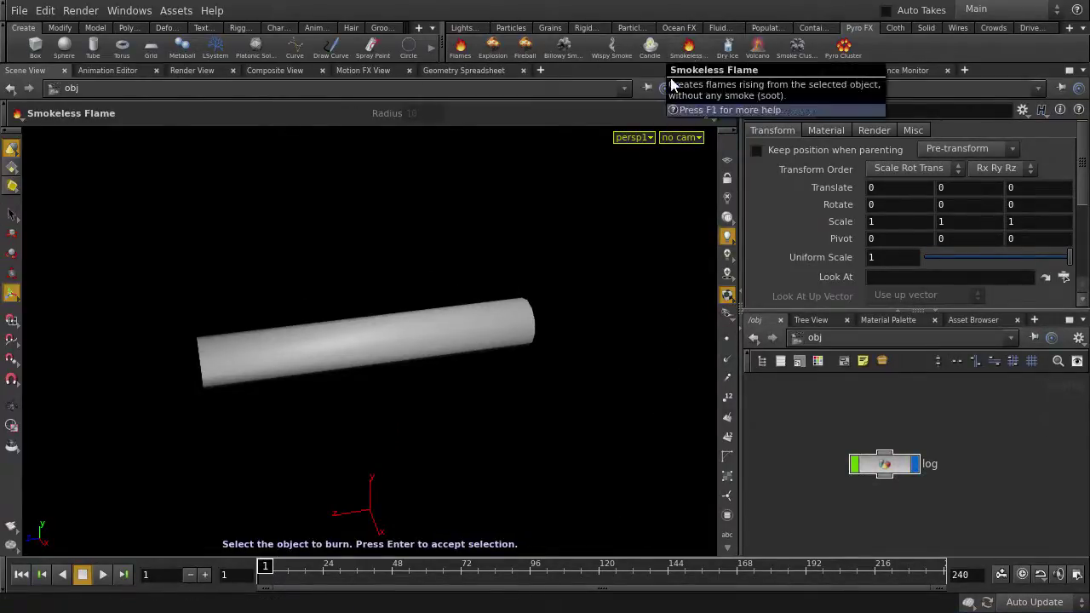
click(516, 305)
key(Return)
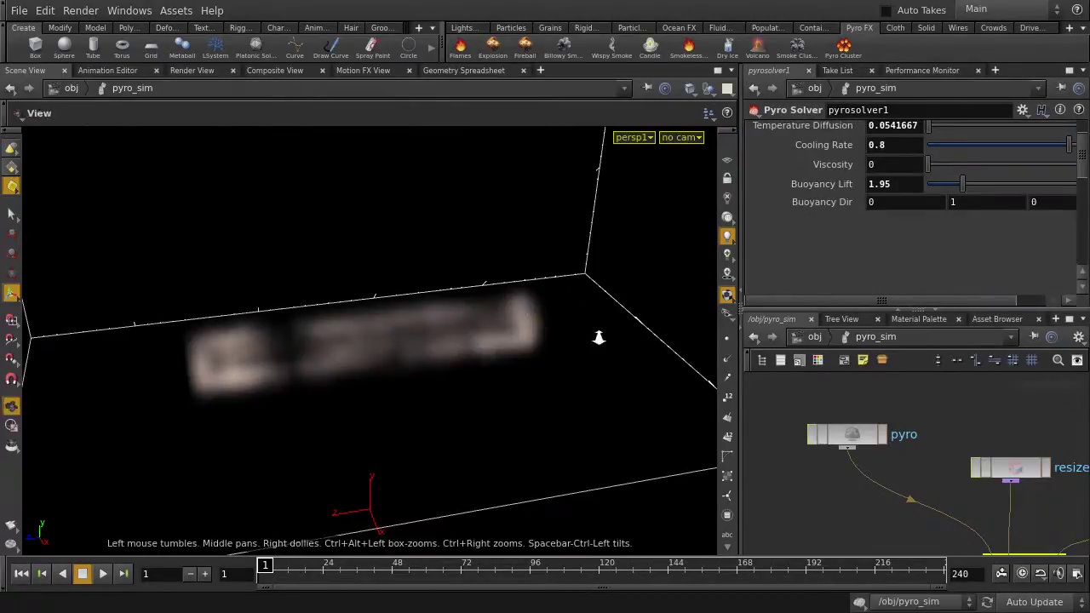
- Set playback to Play Once and enable Use OpenCL on pyrosolver1's Advanced tab
drag(592, 341, 376, 328)
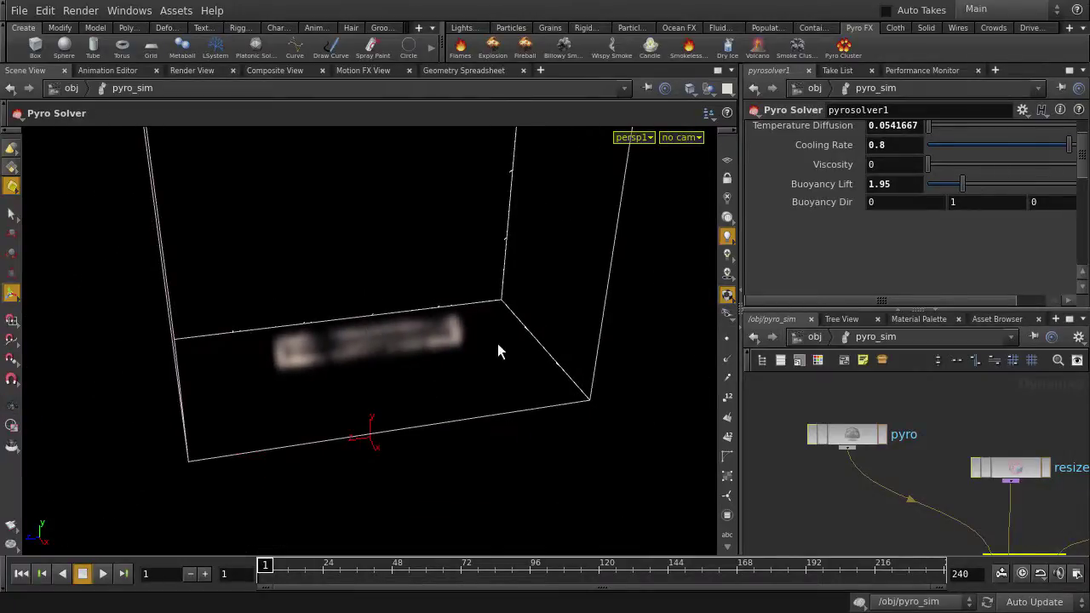
click(1034, 579)
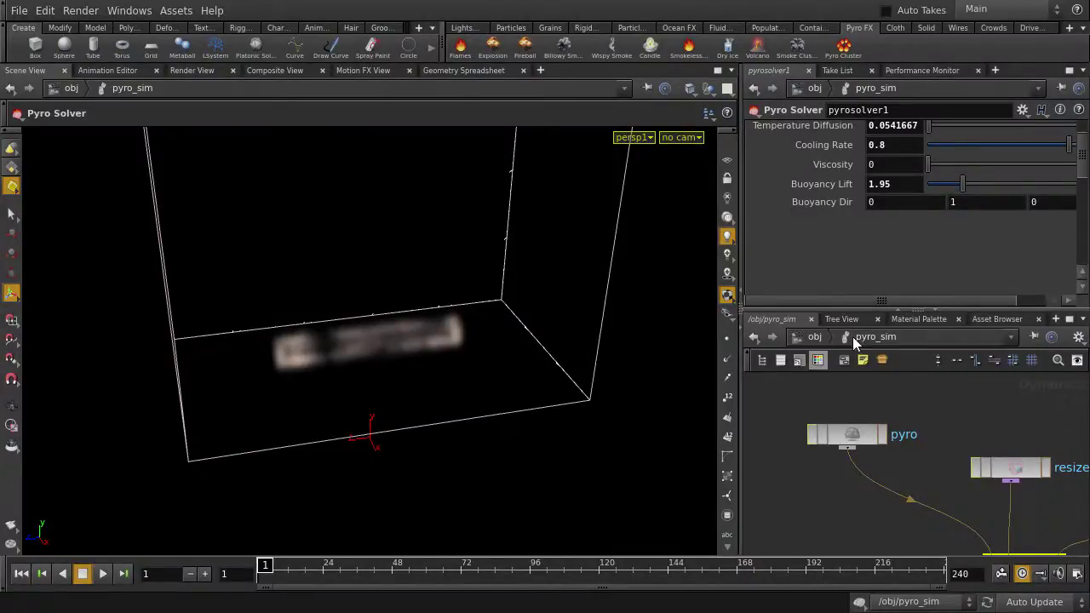
scroll(989, 160, up, 2)
click(1005, 130)
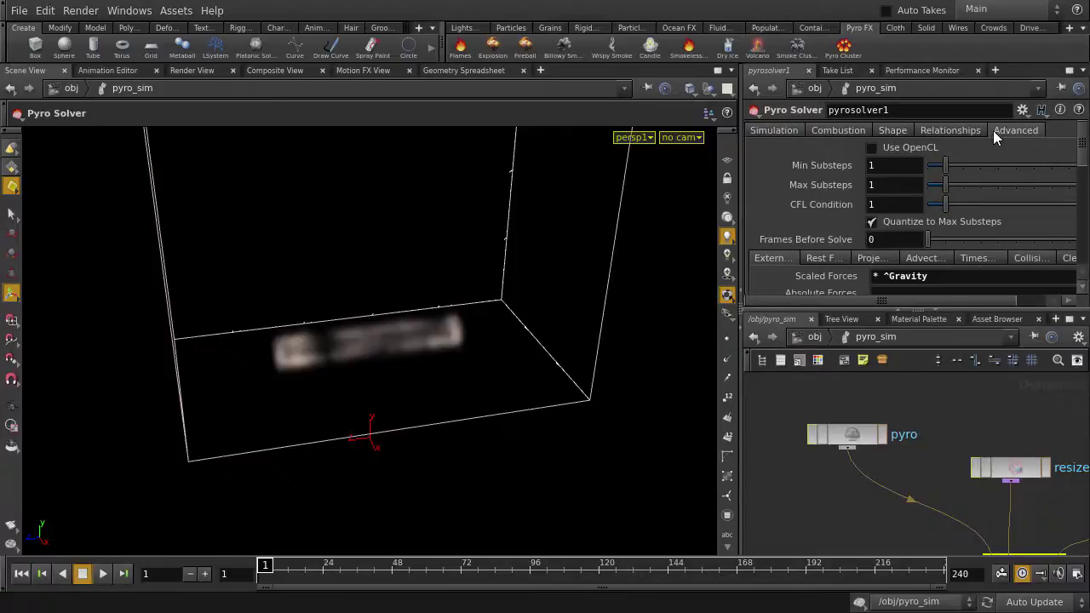
click(875, 147)
middle_drag(938, 482, 827, 429)
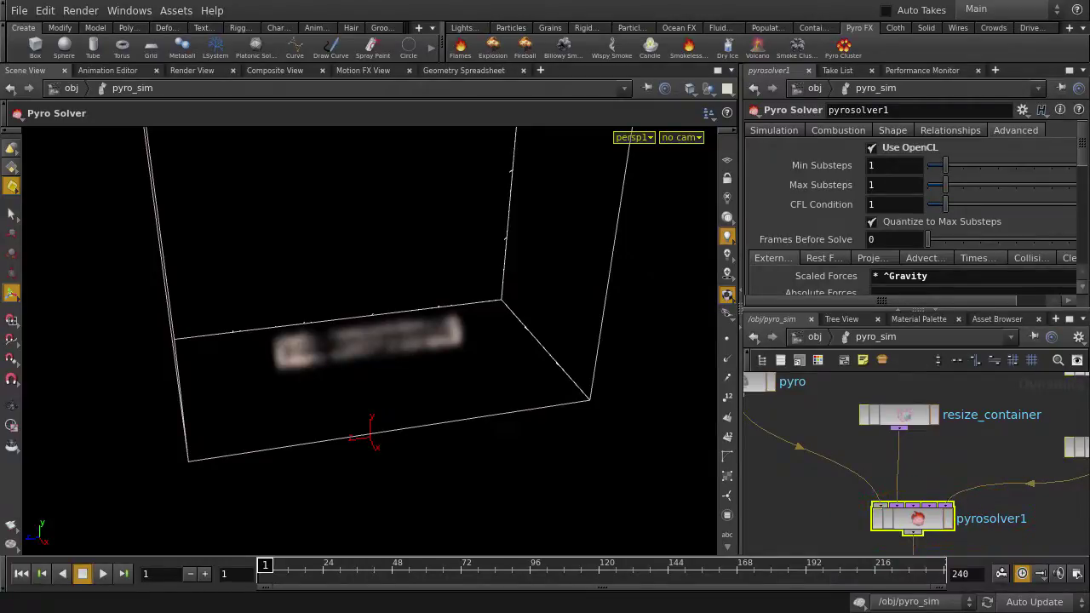
- After a test play, set the solver's Gas Released to 7 and Flame Height to 0.8
key(Up)
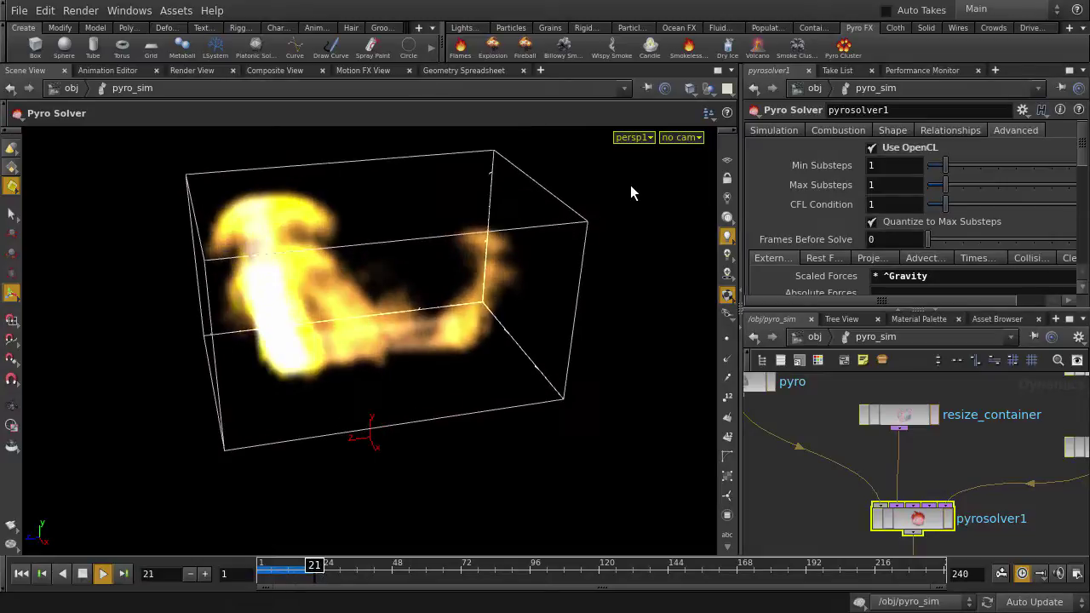
key(Up)
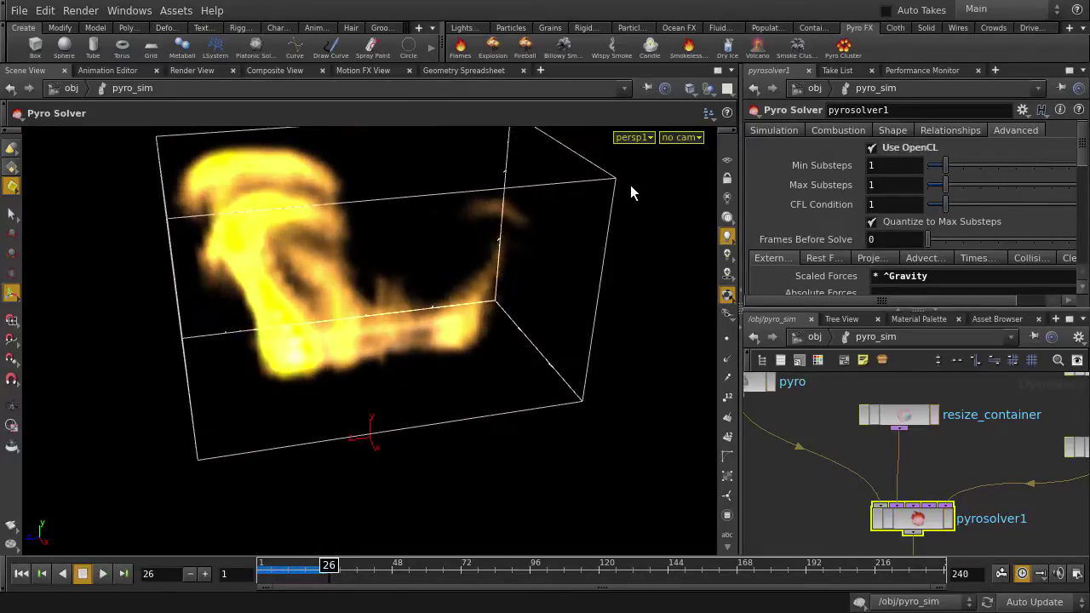
click(824, 128)
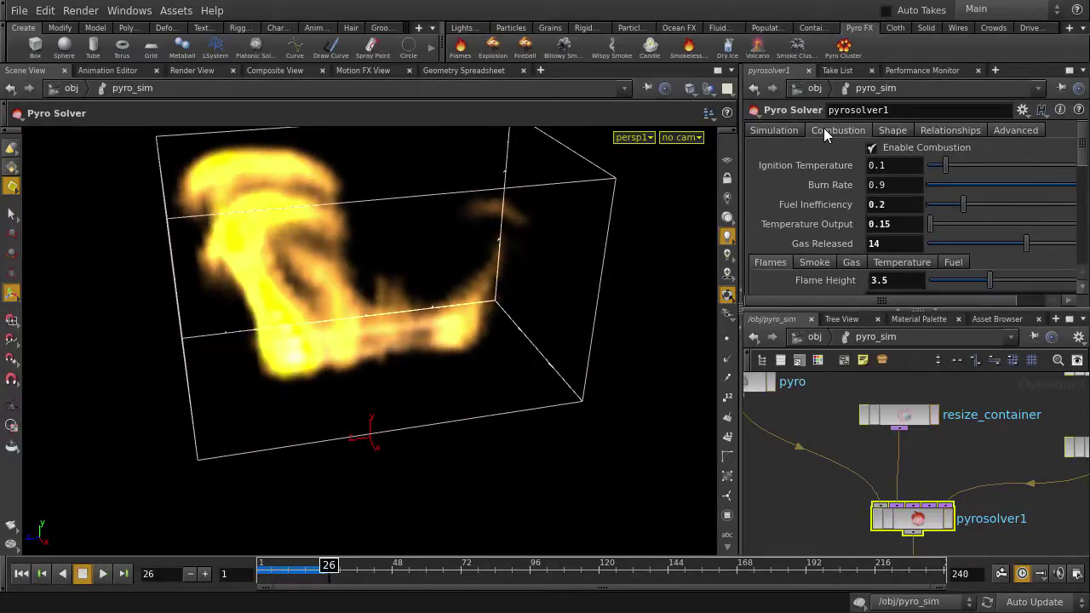
scroll(845, 218, down, 2)
mouse_move(847, 199)
middle_down()
mouse_move(834, 199)
mouse_move(847, 199)
middle_up()
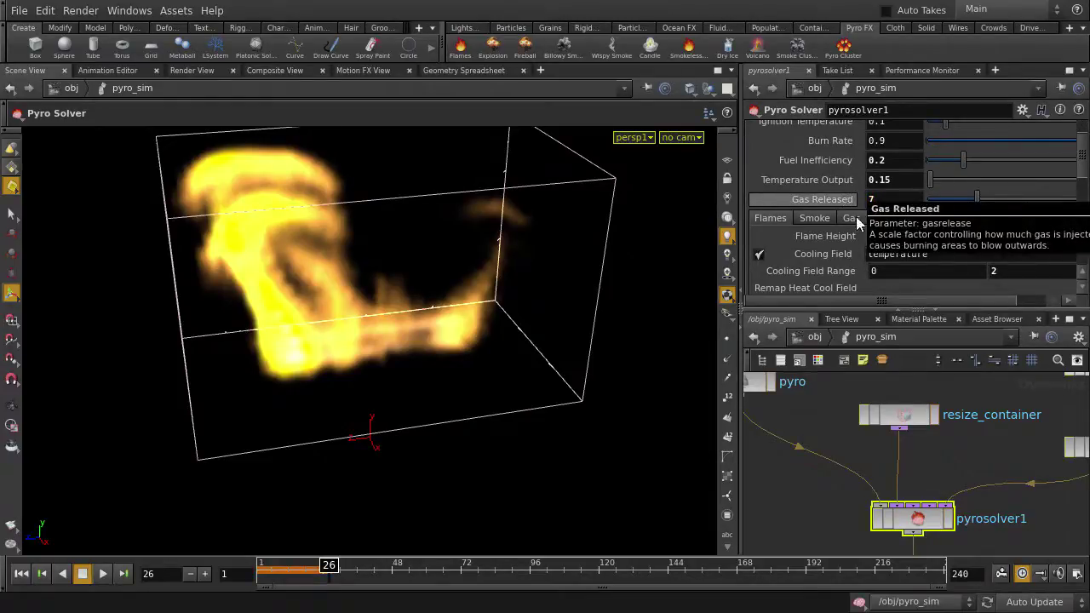
click(886, 236)
text(0.8)
key(Return)
- Replay the simulation from frame 1 and scrub through all 240 frames
key(ctrl+Up)
key(Up)
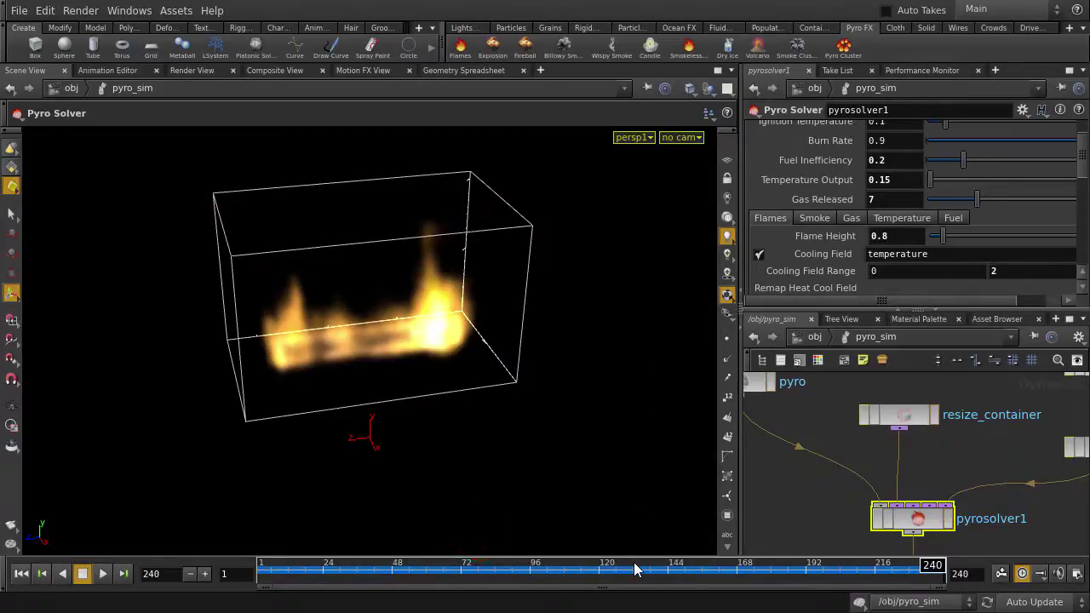
drag(637, 569, 215, 556)
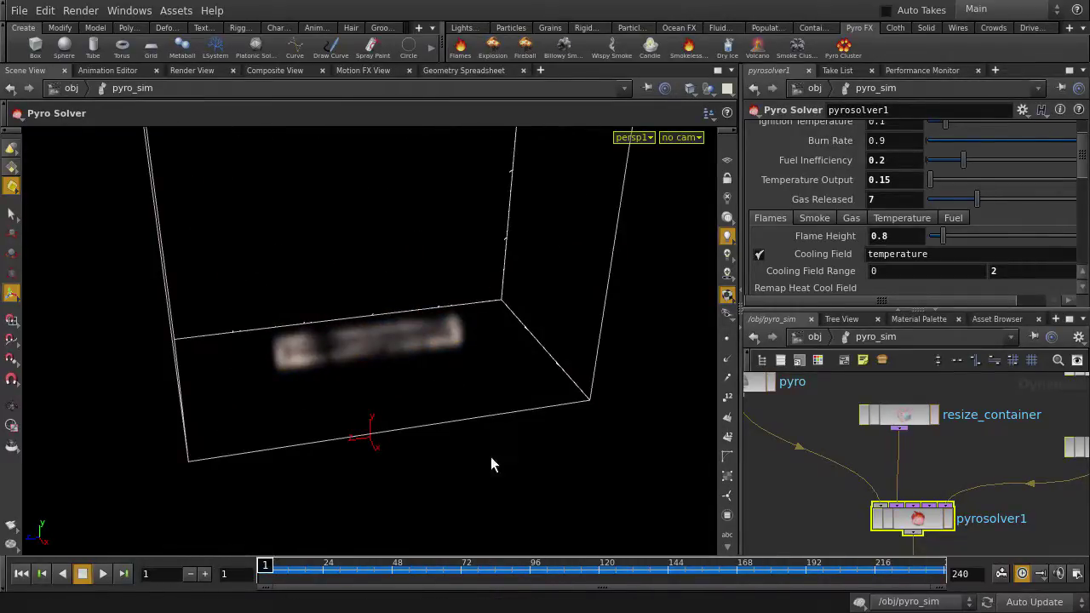
- Set the pyro container's Division Size to 0.015, then enter pyro_import and select import_pyrofields
middle_drag(773, 413, 810, 426)
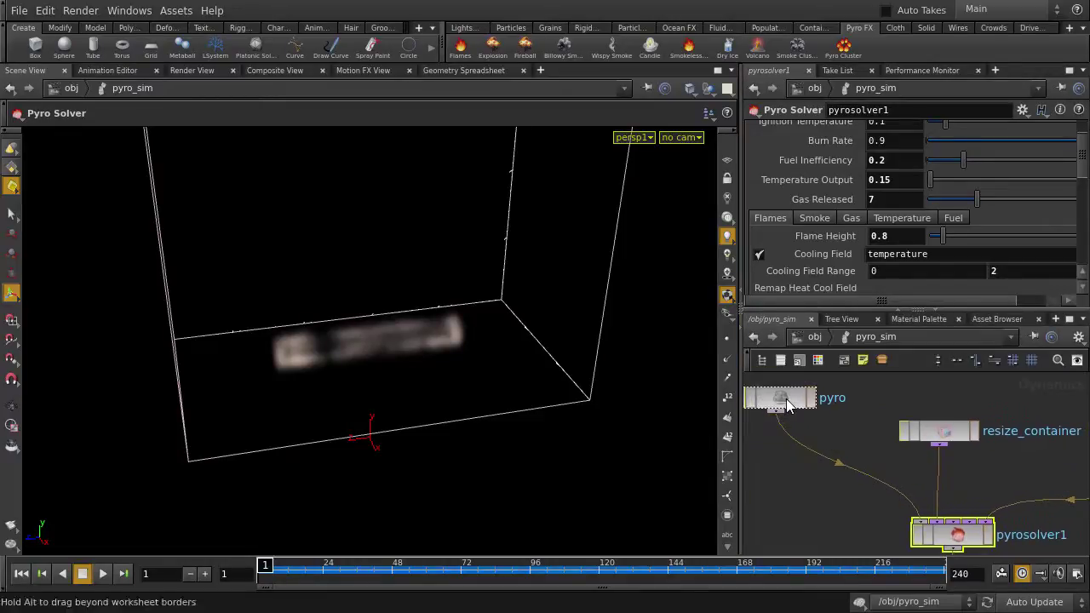
click(797, 393)
double_click(910, 178)
text(0.015)
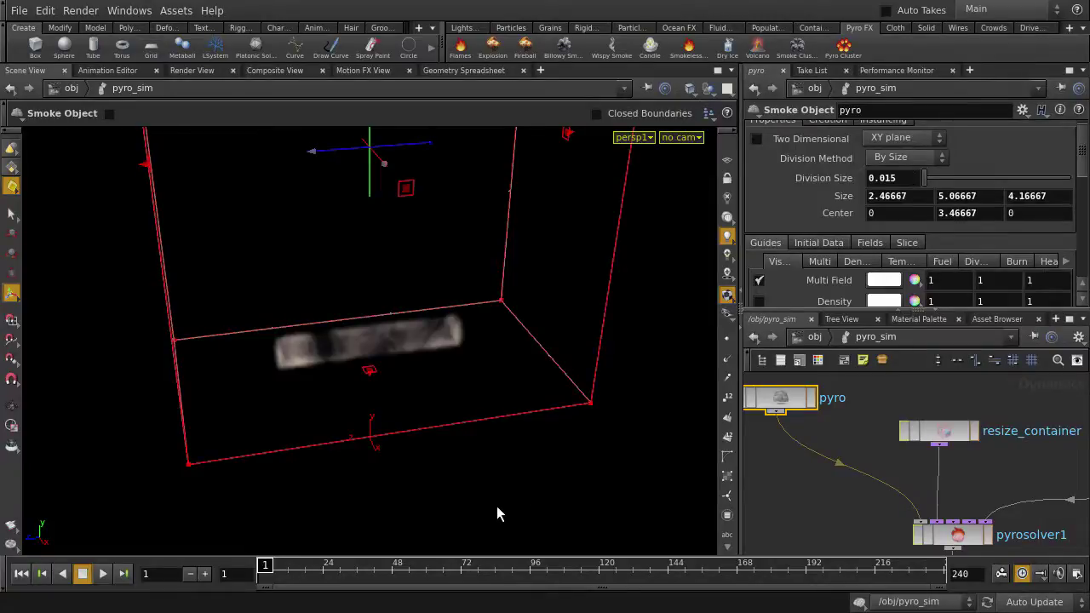
text(u)
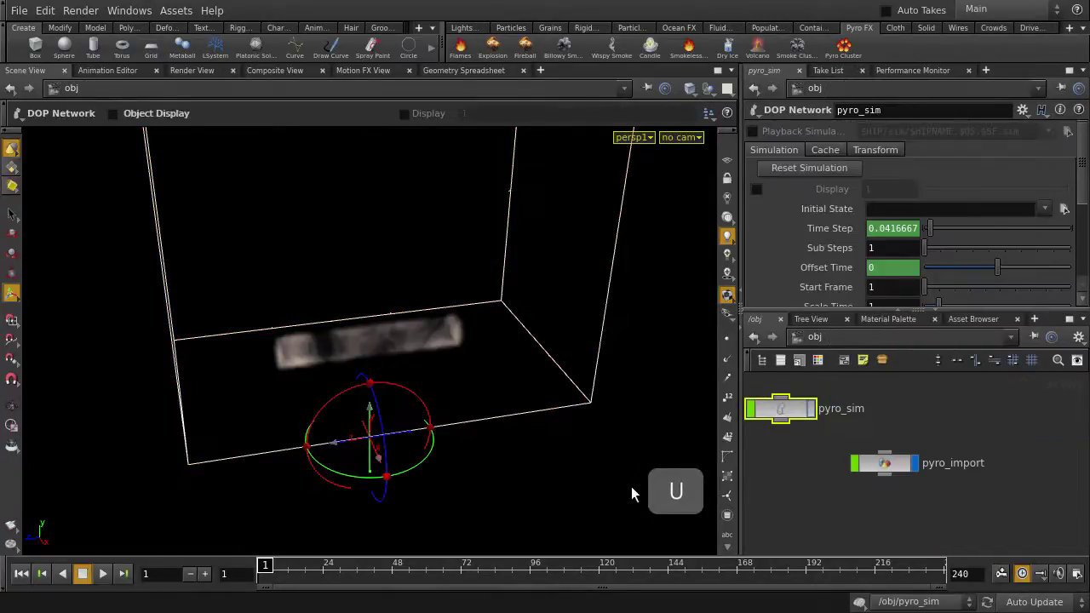
text(l)
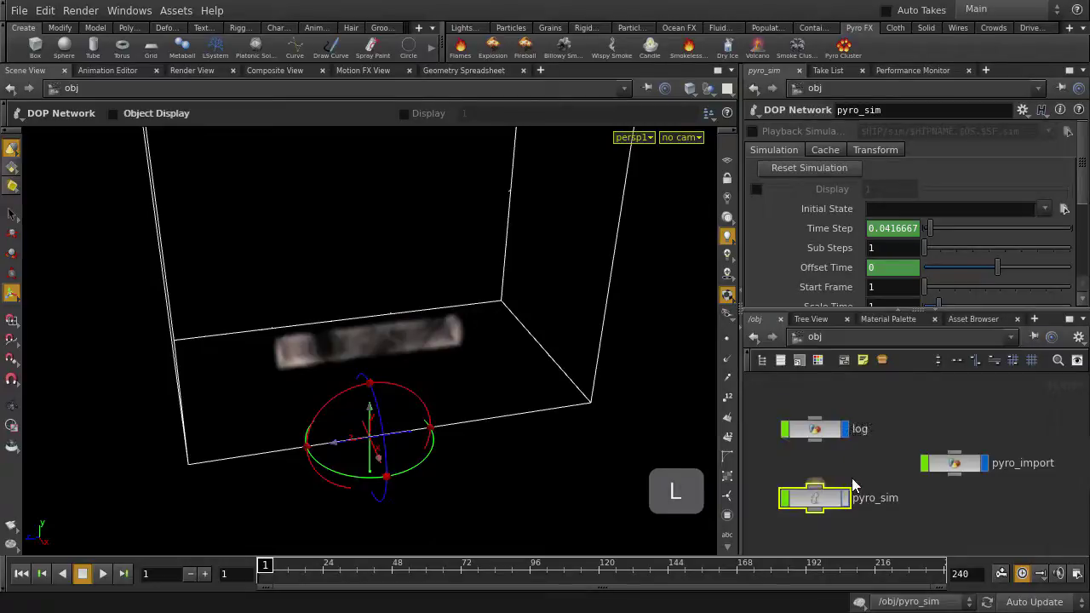
double_click(959, 465)
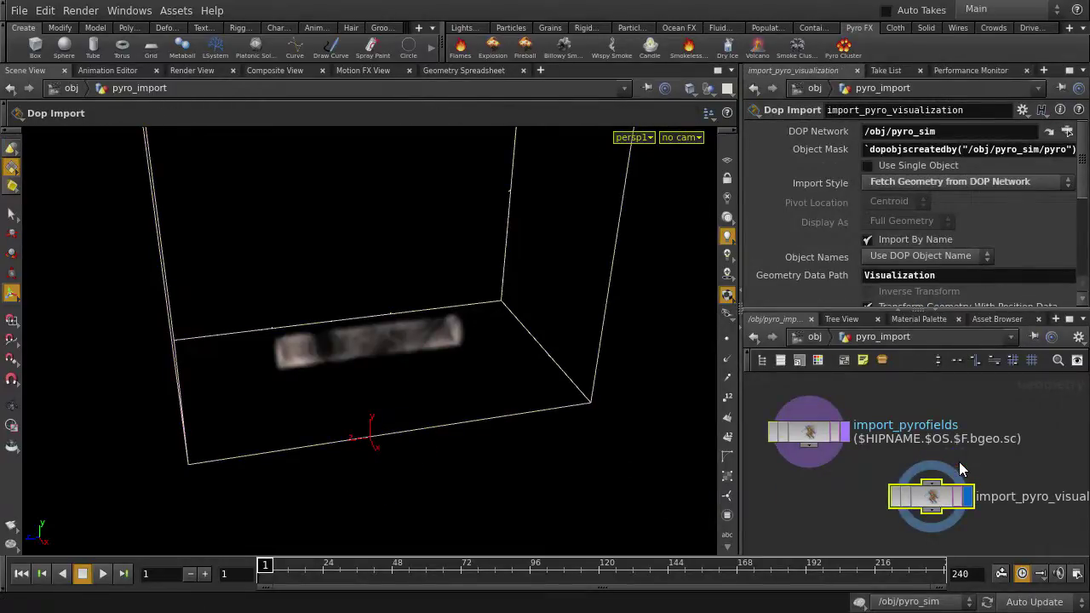
click(800, 430)
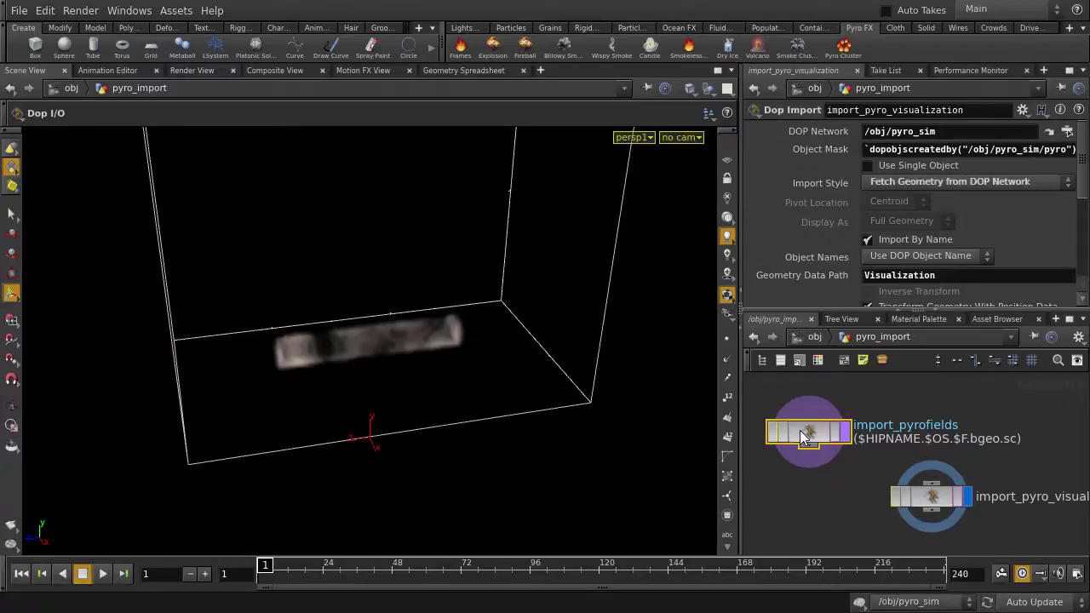
- Display import_pyrofields, save, and set its Geometry File to $HIP/geo/cache_flames.$F.bgeo.sc
click(846, 432)
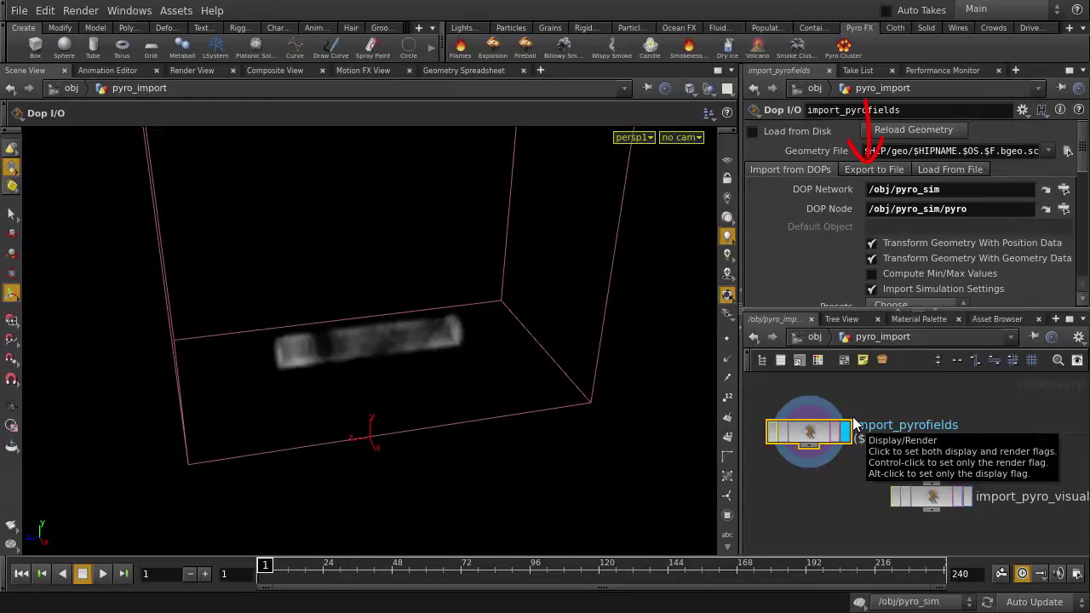
key(ctrl+s)
click(874, 170)
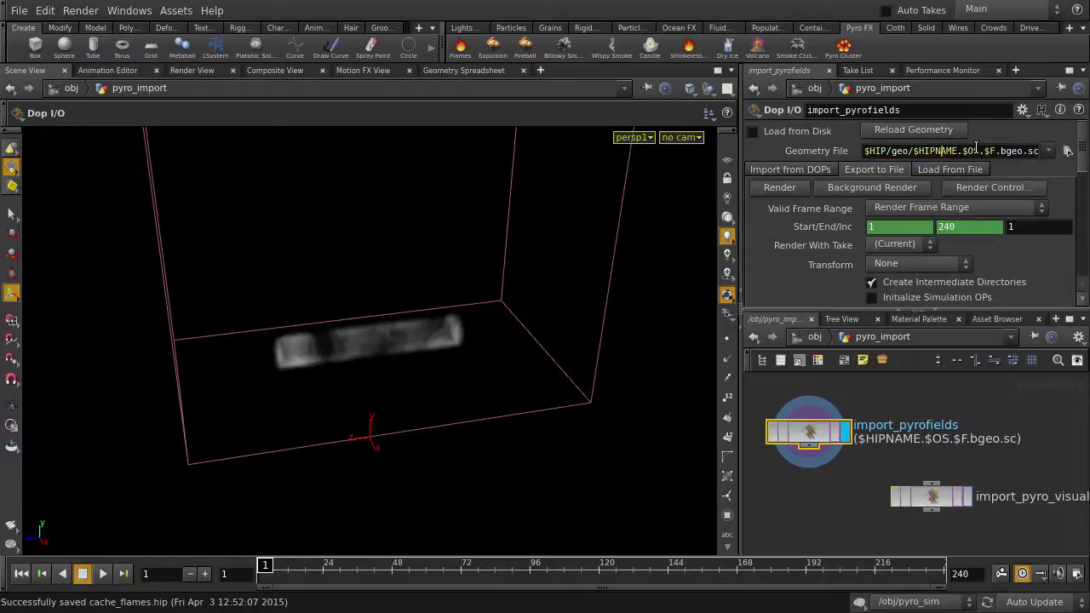
drag(979, 150, 917, 150)
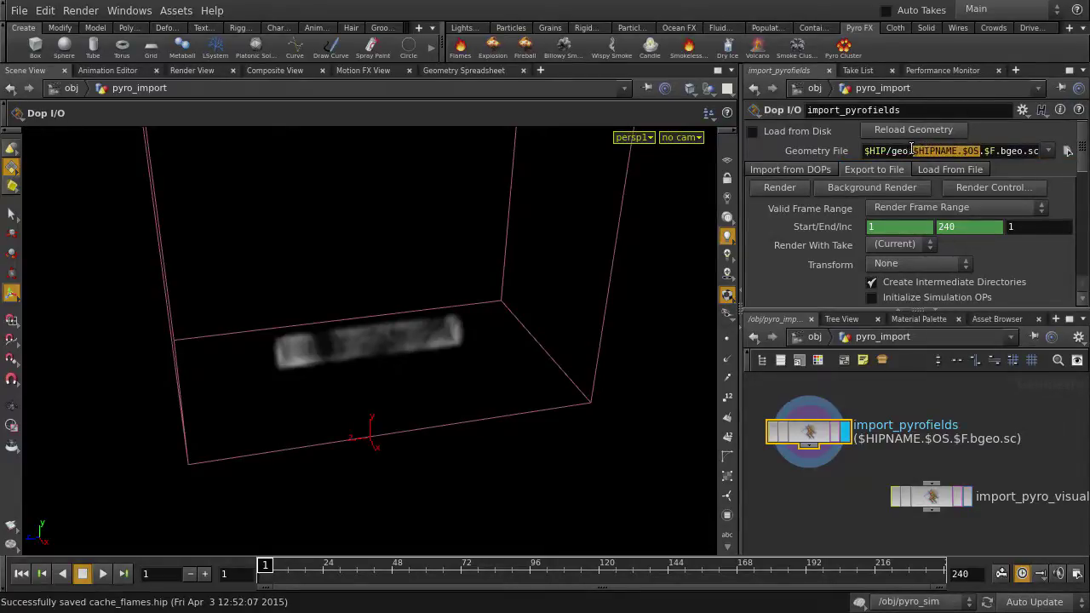
text(cache_flames)
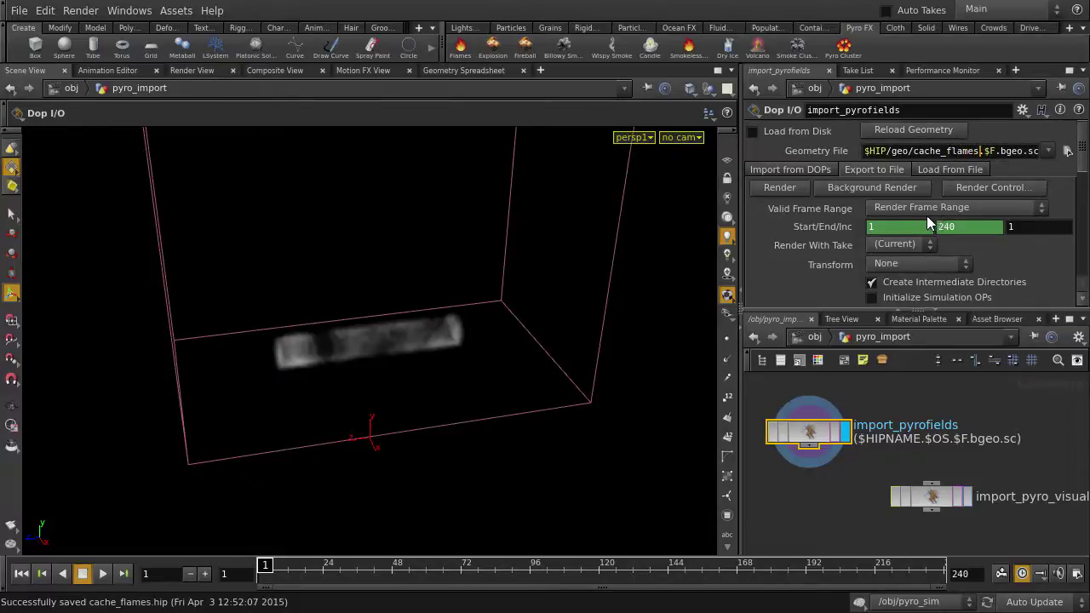
key(End)
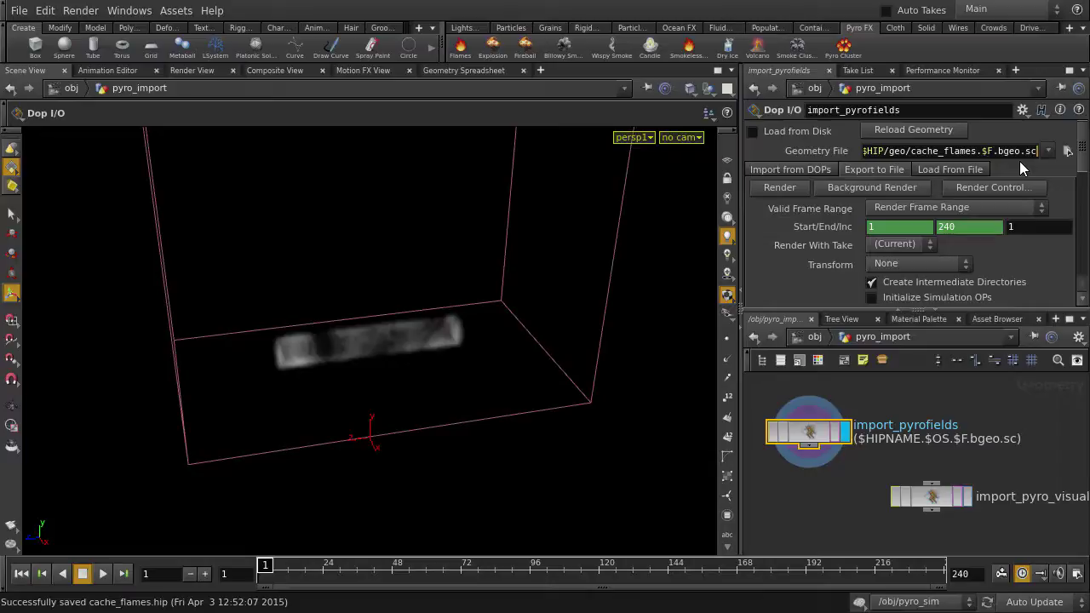
- Render the pyro fields for frames 1–240 to the cache_flames .bgeo.sc files
click(792, 187)
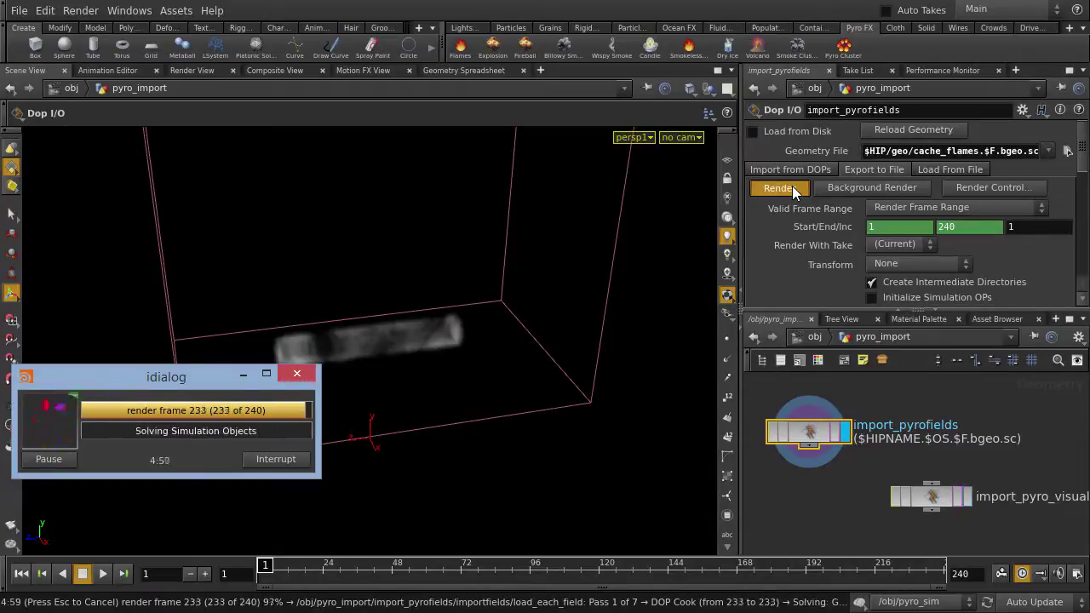
- Save, enable Load from Disk on import_pyrofields, then scrub to frame 126 and orbit the smoke
key(ctrl+s)
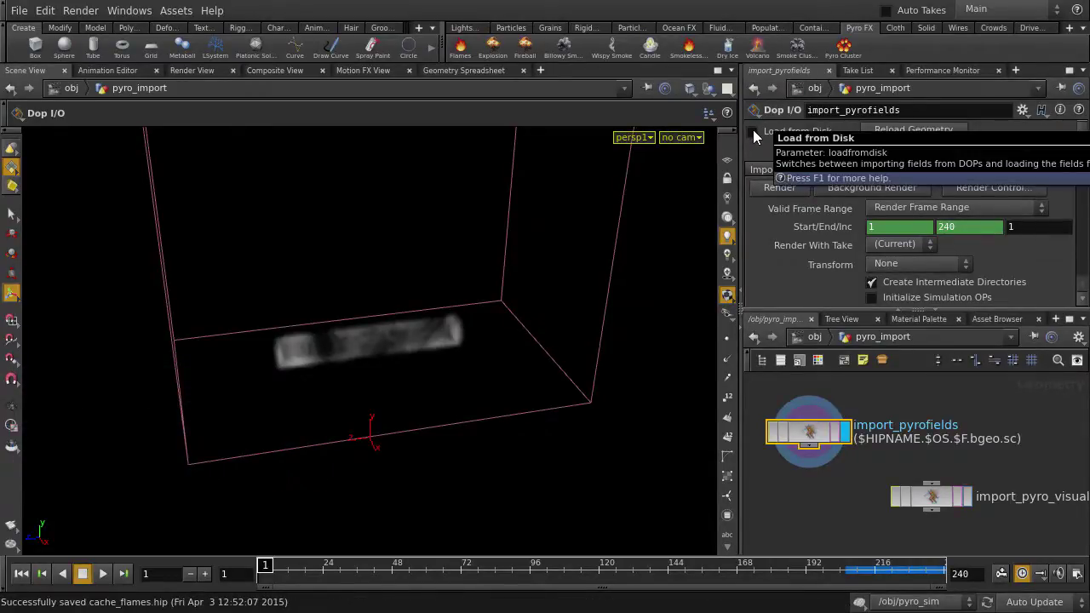
click(753, 131)
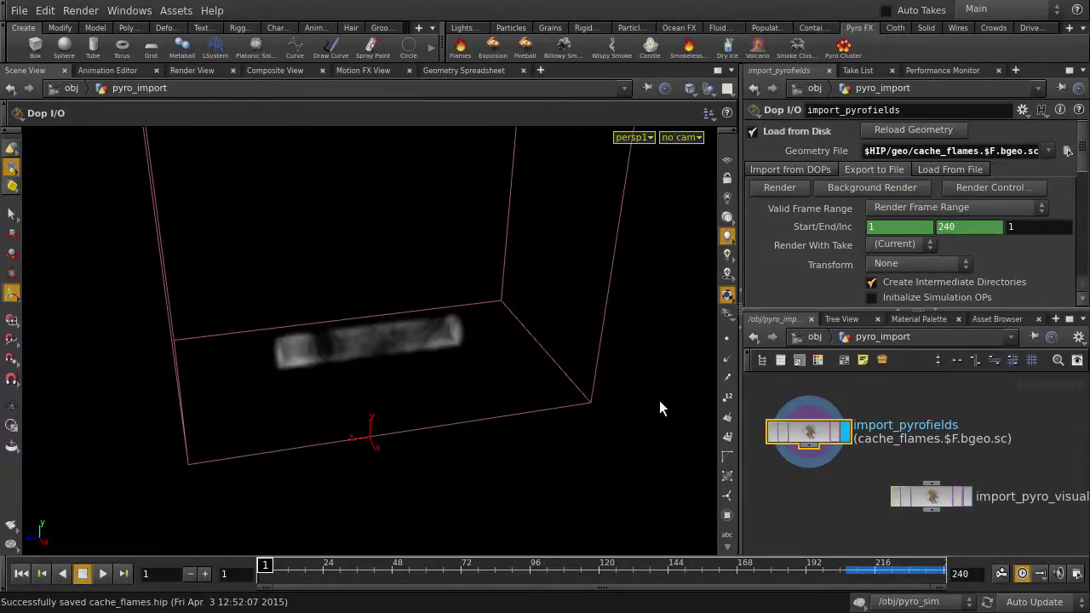
key(s)
mouse_move(638, 573)
mouse_down()
mouse_move(260, 572)
mouse_move(620, 580)
mouse_up()
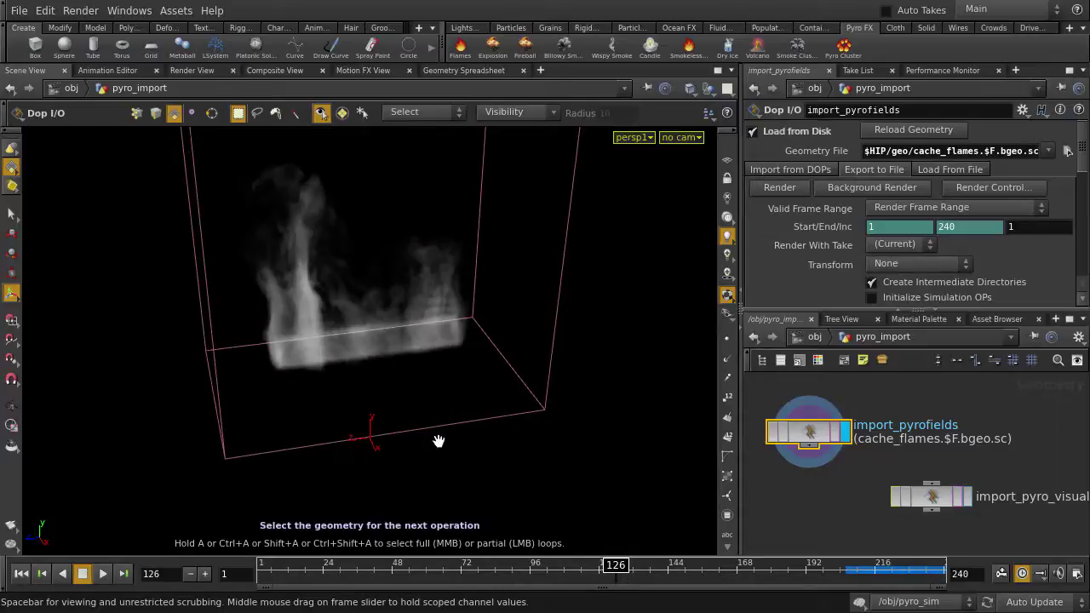
key(Escape)
drag(432, 441, 320, 442)
key(s)
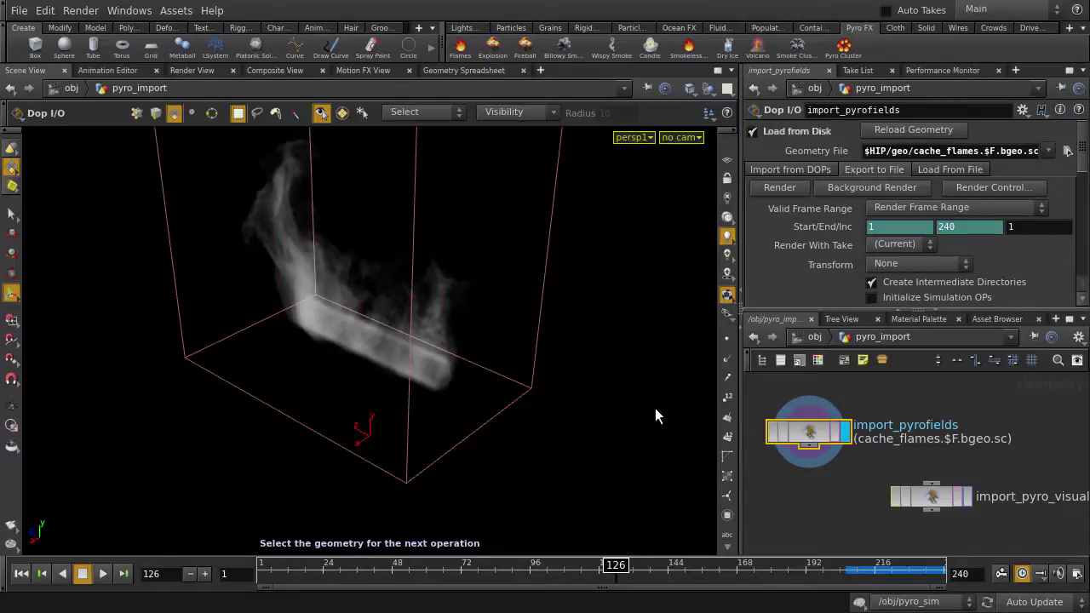
key(Escape)
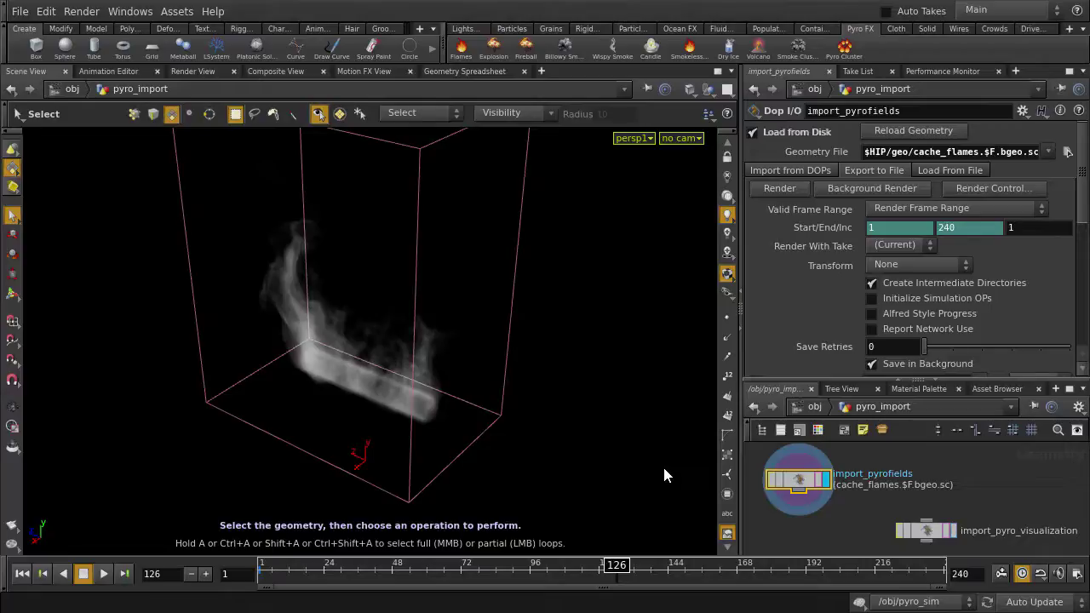
- Add a Volume Visualization node after import_pyrofields
click(799, 493)
key(Tab)
text(visu)
key(Down)
key(Return)
click(755, 511)
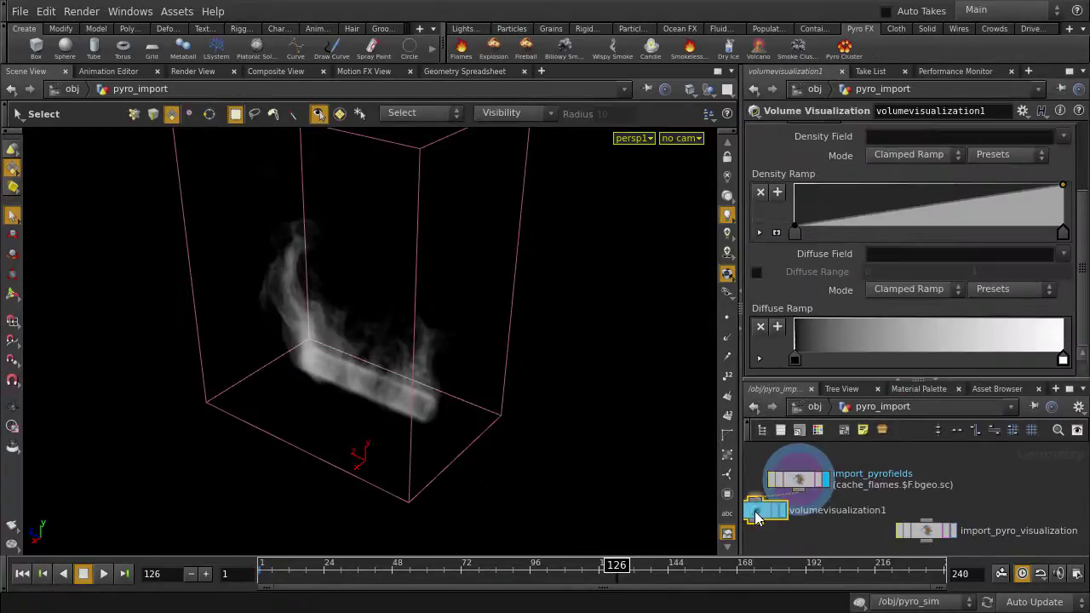
drag(754, 518, 767, 525)
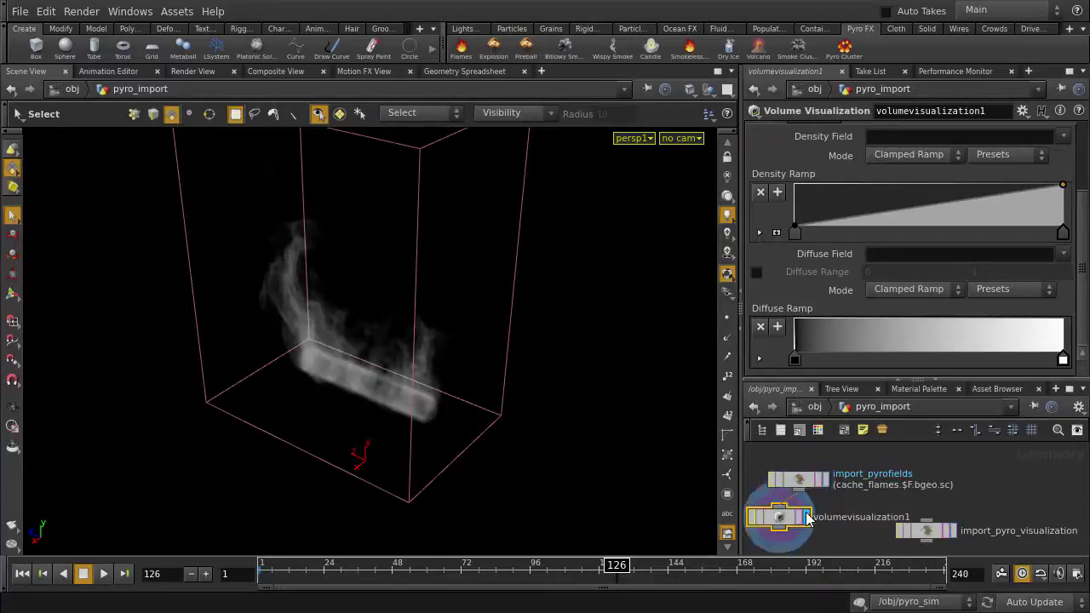
- Set emission Field to temperature, Color Field to heat, and enable a custom color range
scroll(914, 188, up, 2)
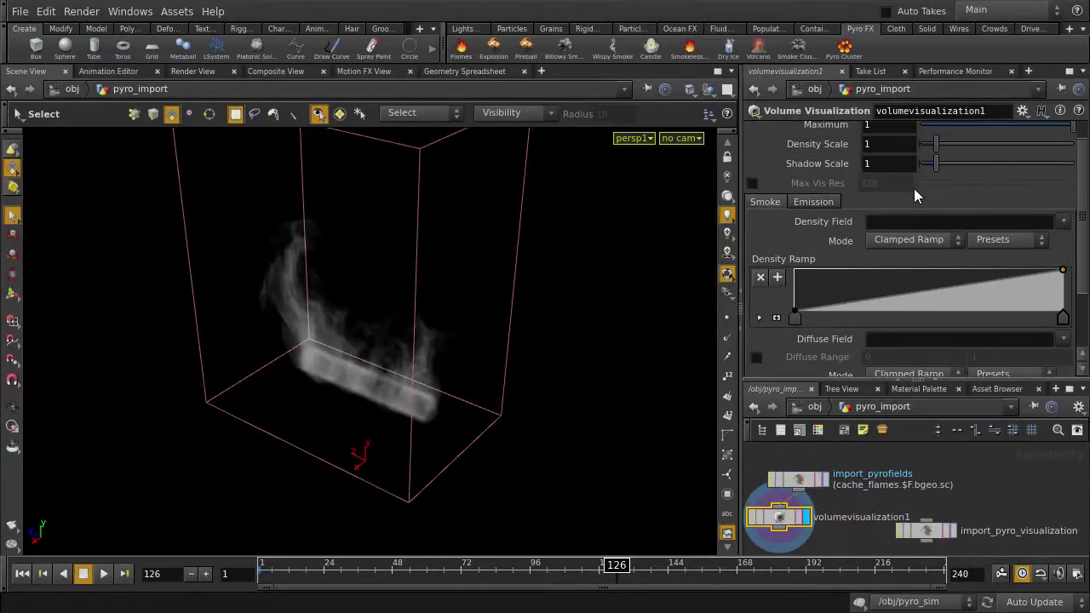
scroll(914, 196, up, 1)
click(816, 230)
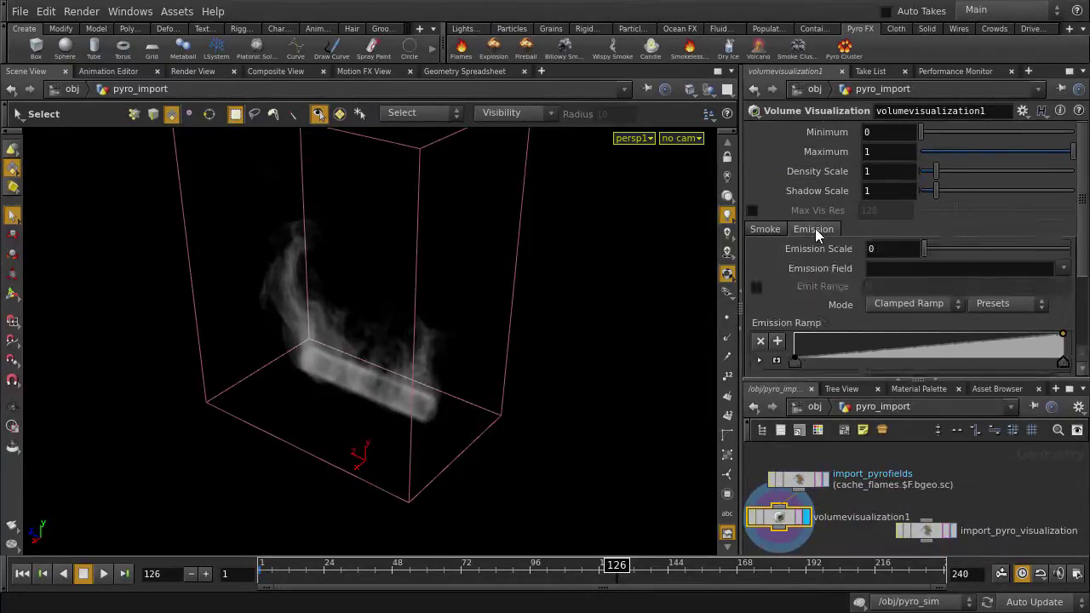
click(1063, 269)
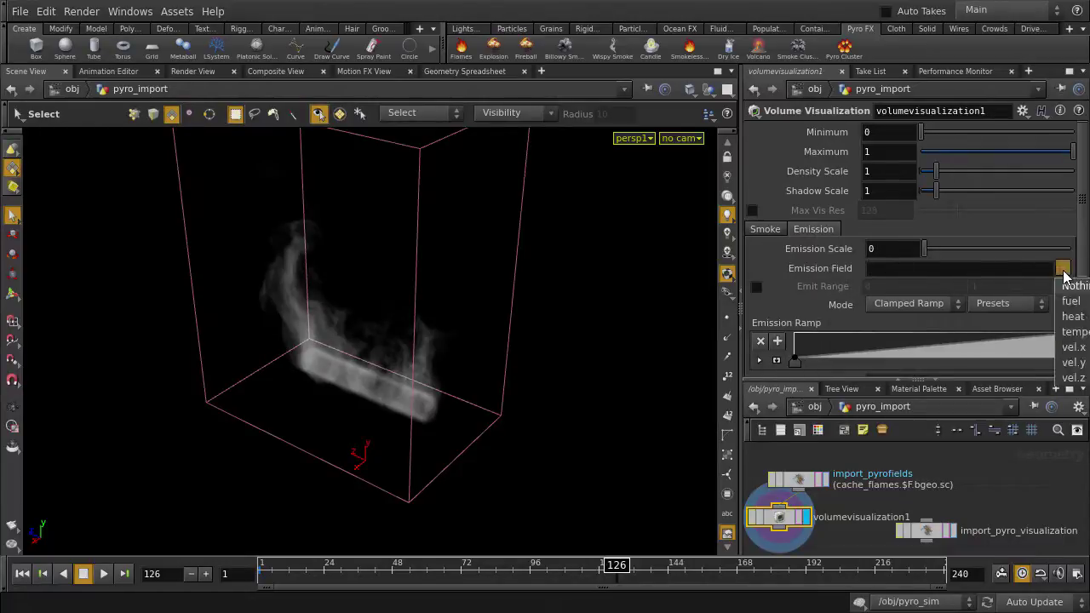
click(1074, 332)
scroll(890, 248, down, 1)
scroll(890, 248, down, 1)
click(1063, 313)
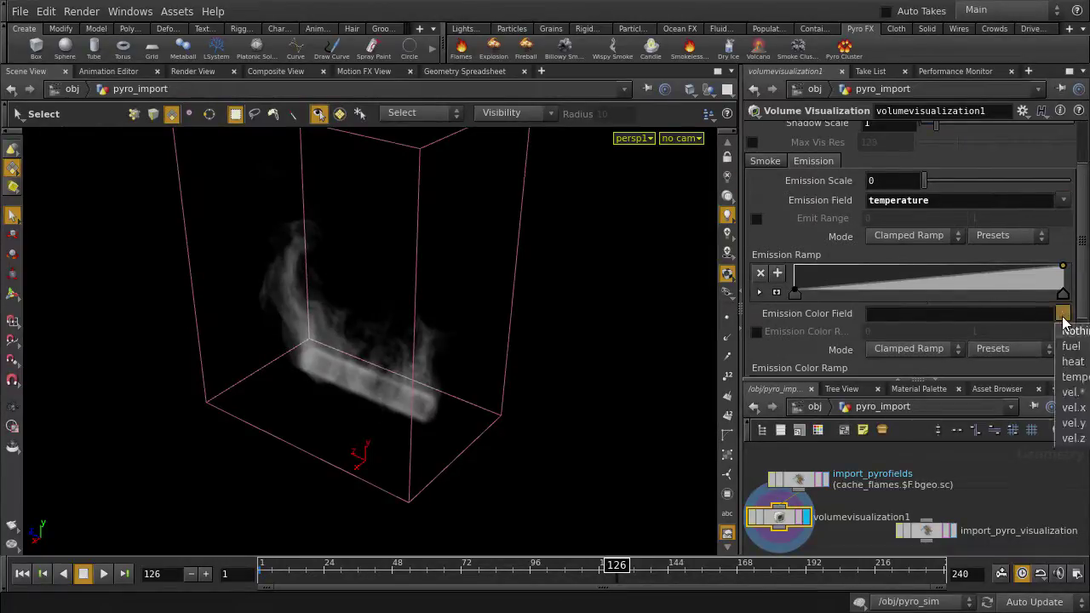
click(1067, 361)
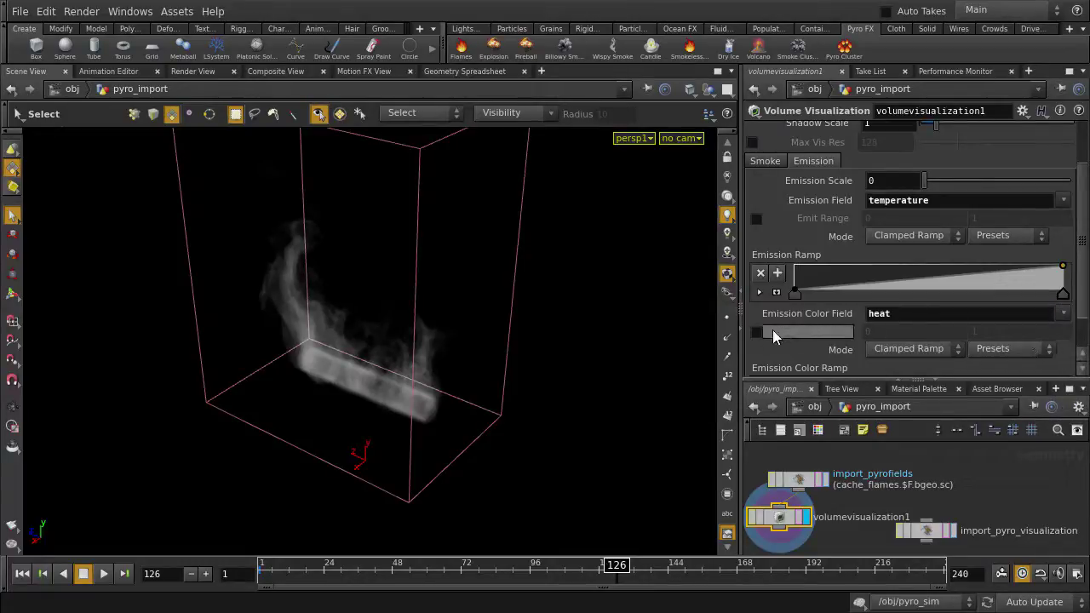
click(757, 333)
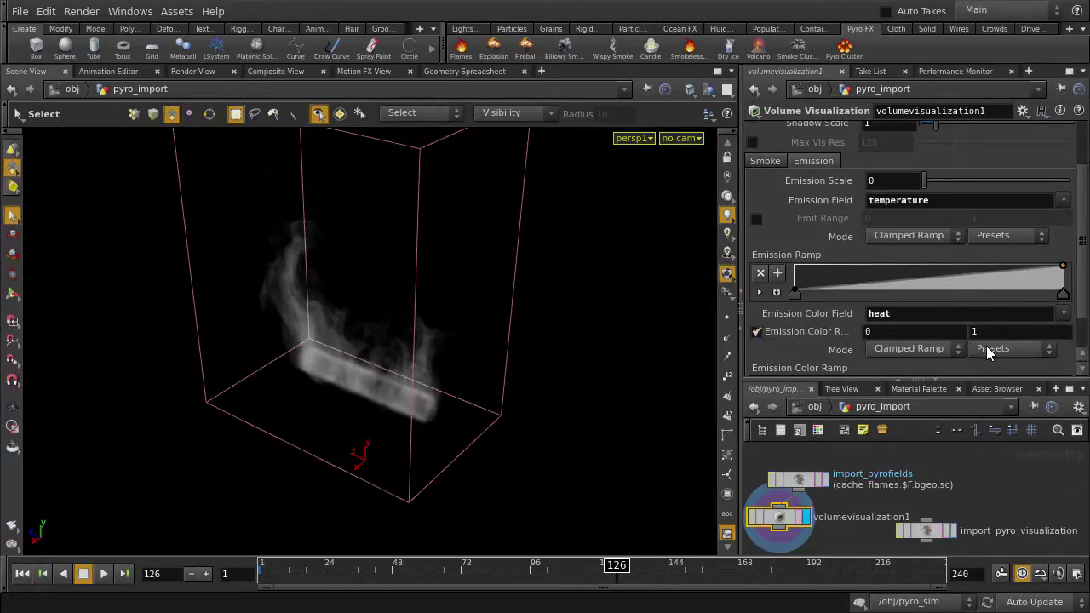
- Apply the Black Body ramp preset and raise the Emission Scale to 12
scroll(987, 347, down, 1)
click(1011, 305)
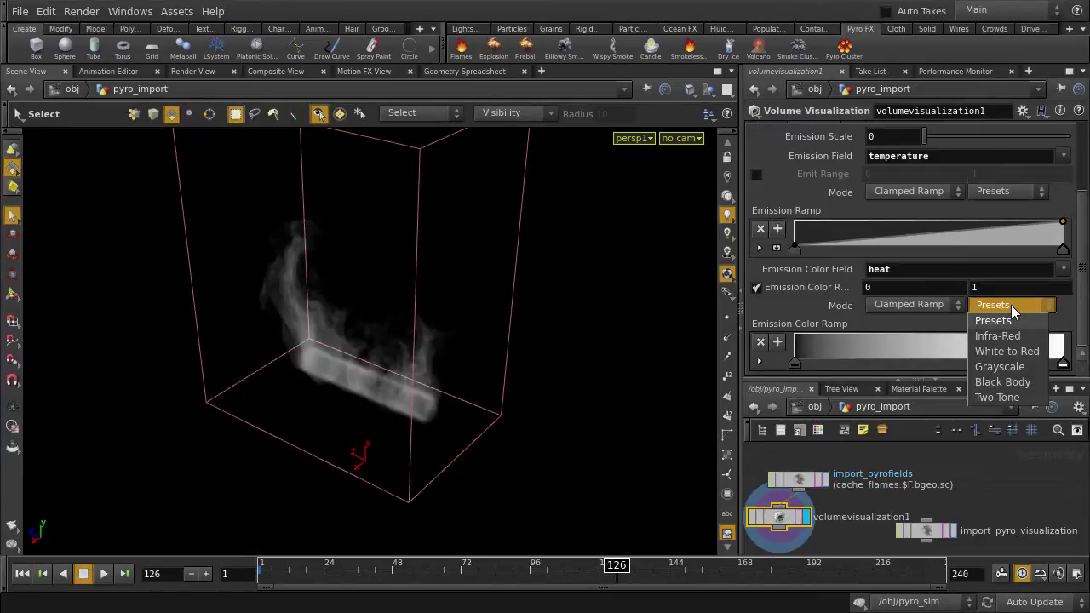
click(1012, 379)
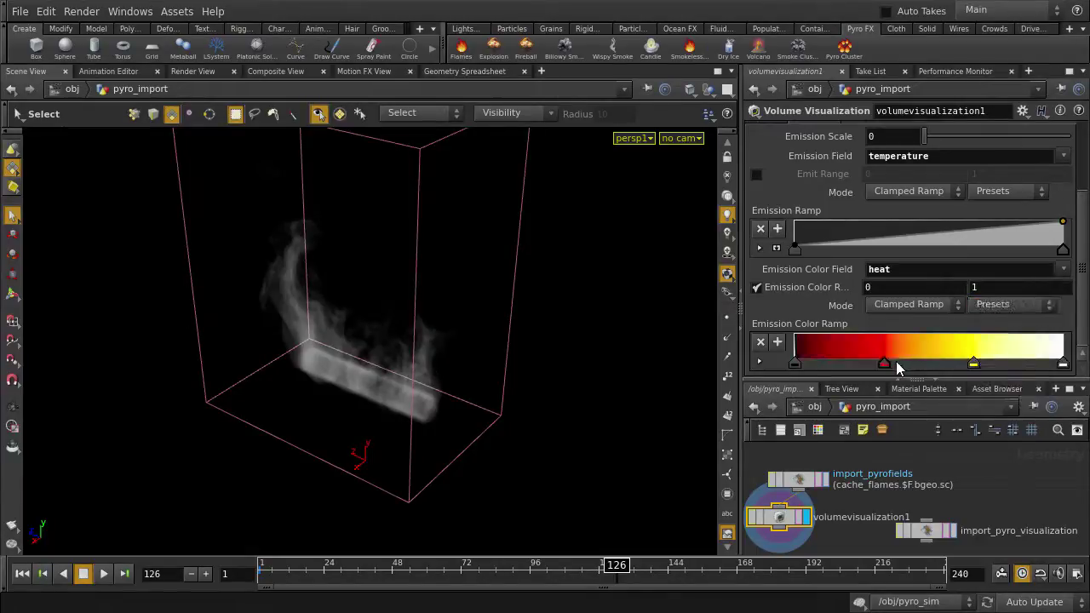
scroll(895, 366, up, 2)
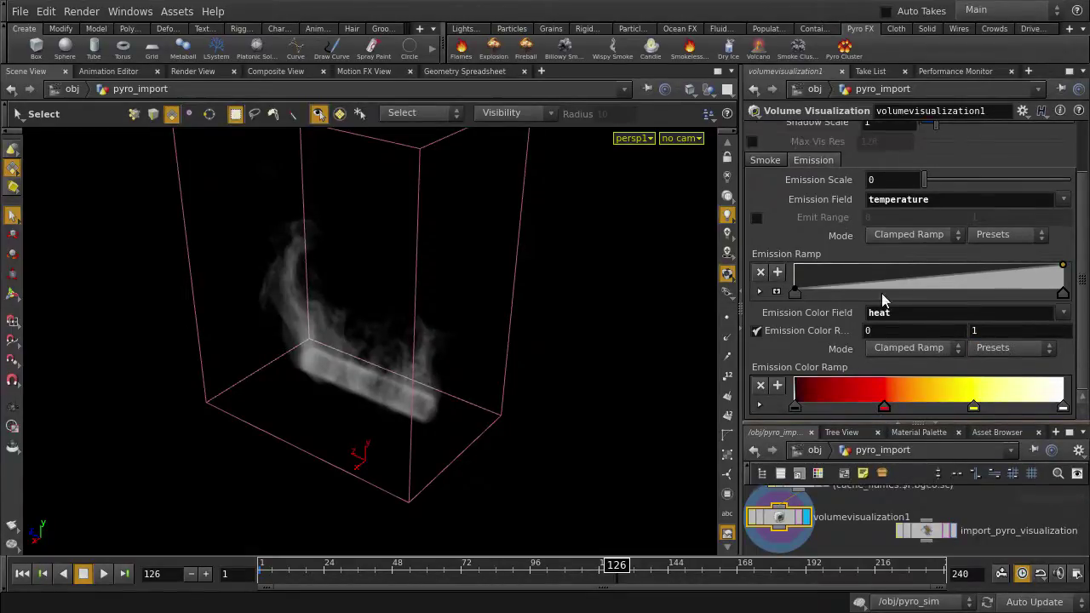
middle_drag(883, 179, 986, 152)
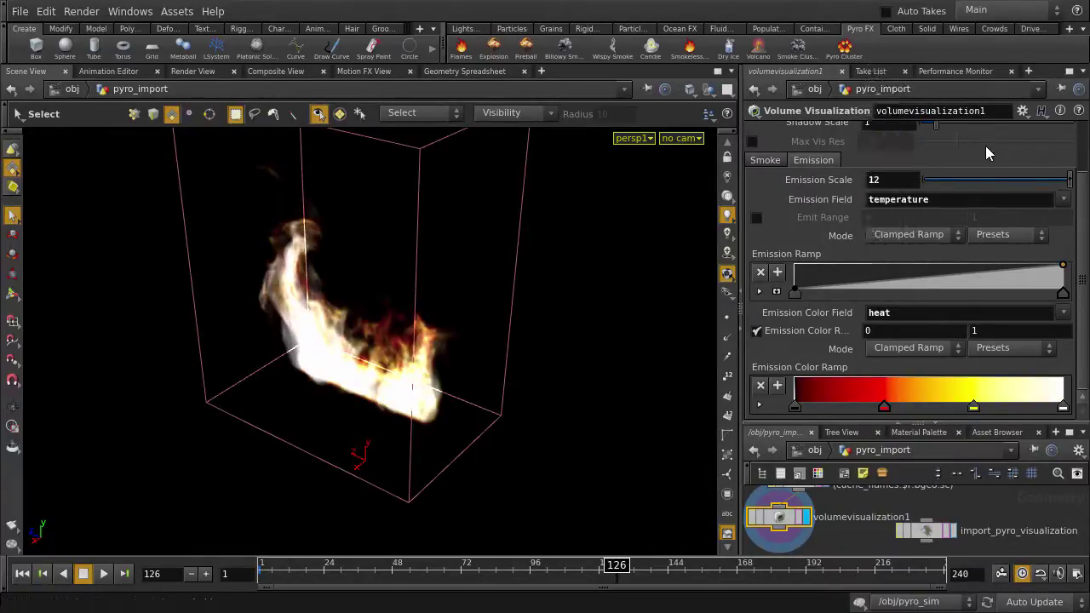
- Shift the ramp's red key to orange and set the emission color range maximum to 2
click(885, 409)
click(760, 405)
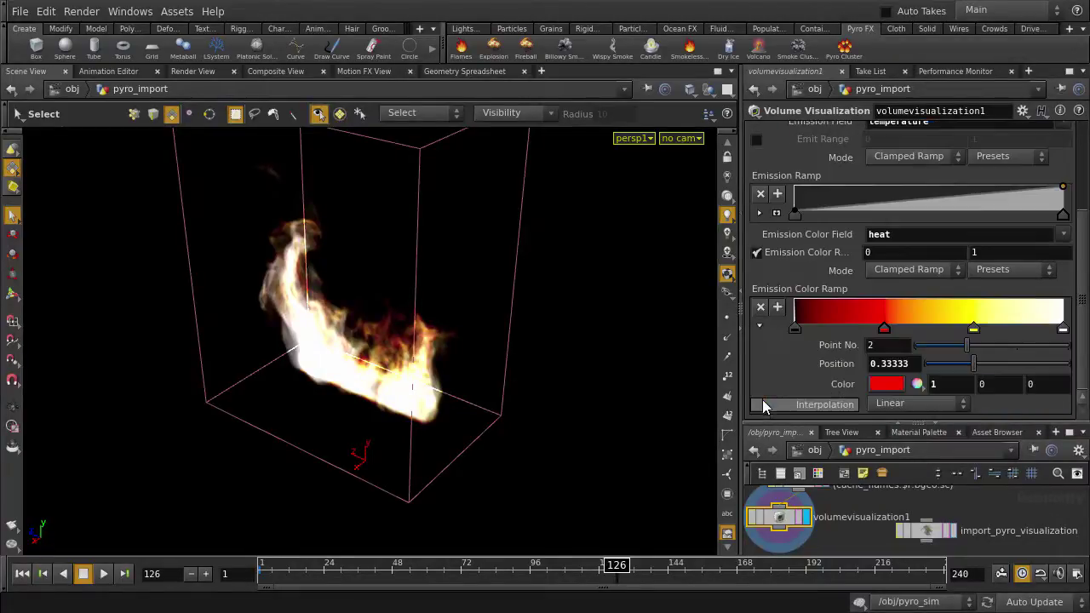
click(887, 384)
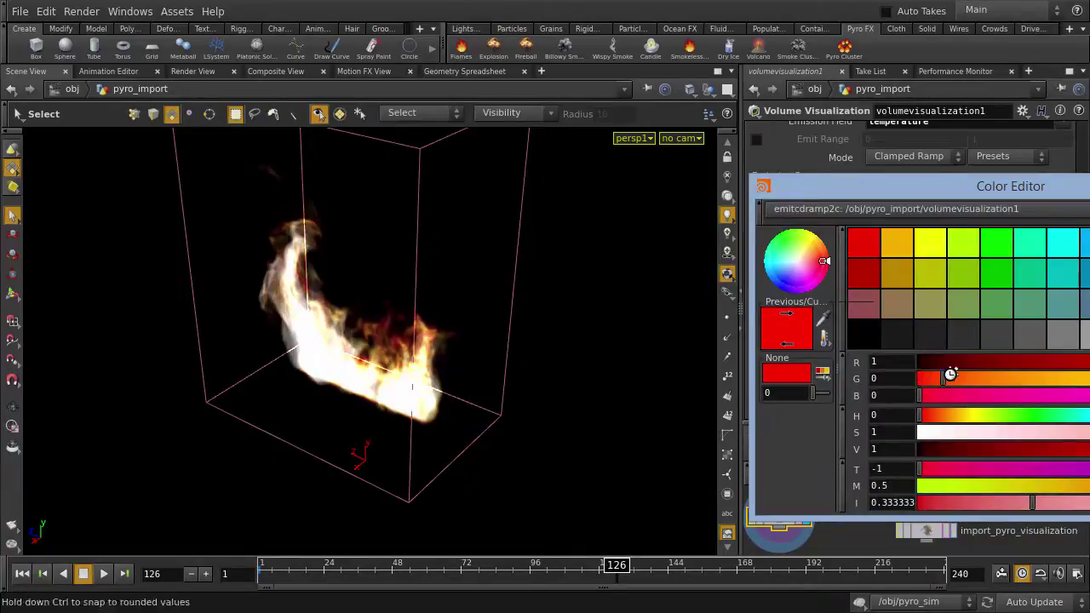
drag(954, 378, 982, 378)
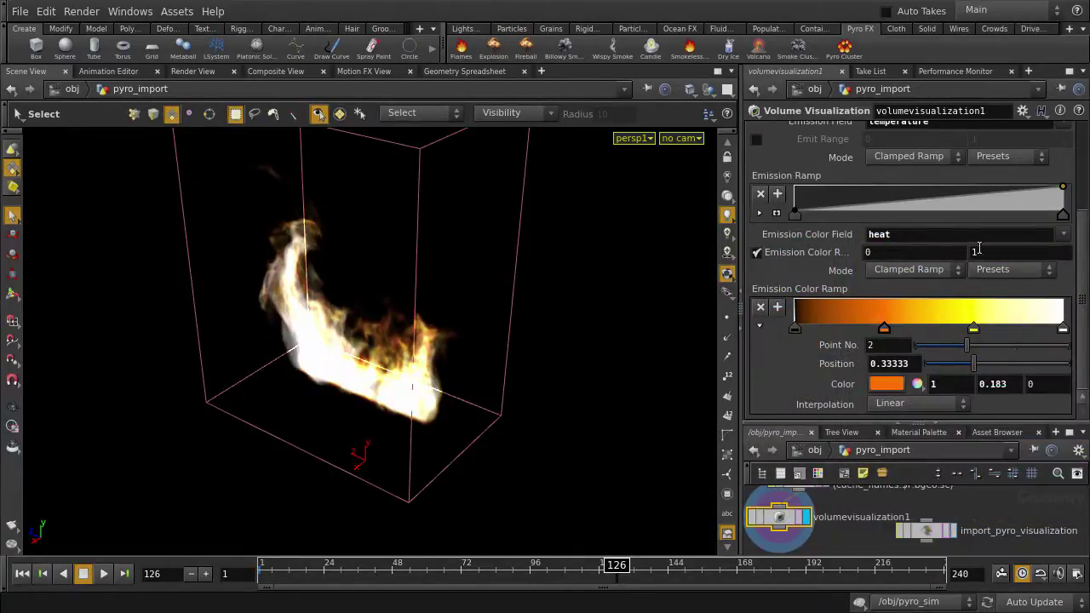
middle_drag(977, 254, 1019, 225)
double_click(972, 253)
text(2)
key(Return)
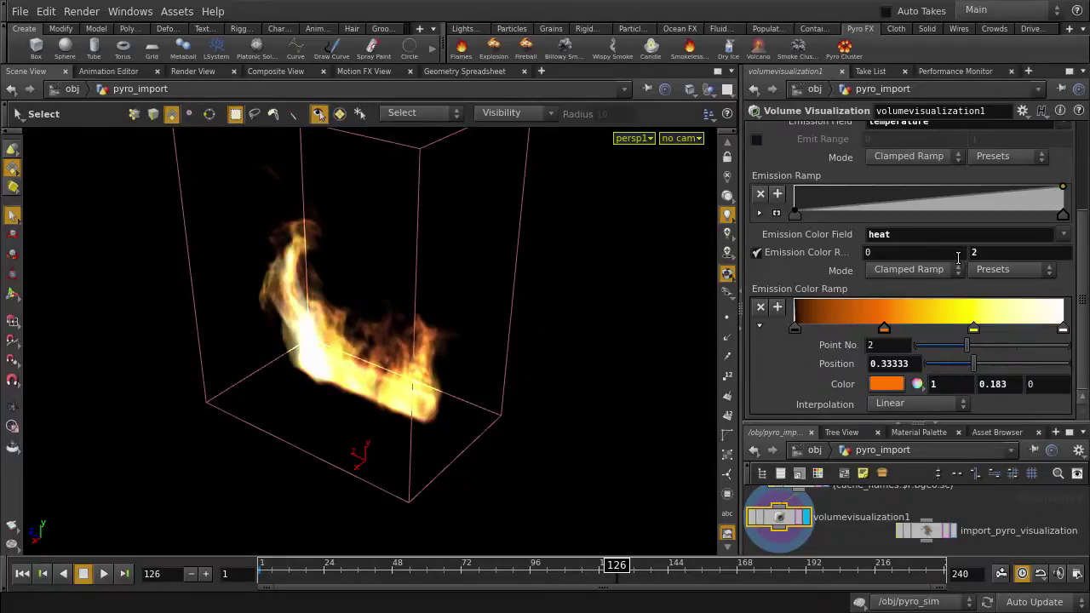
scroll(933, 230, up, 3)
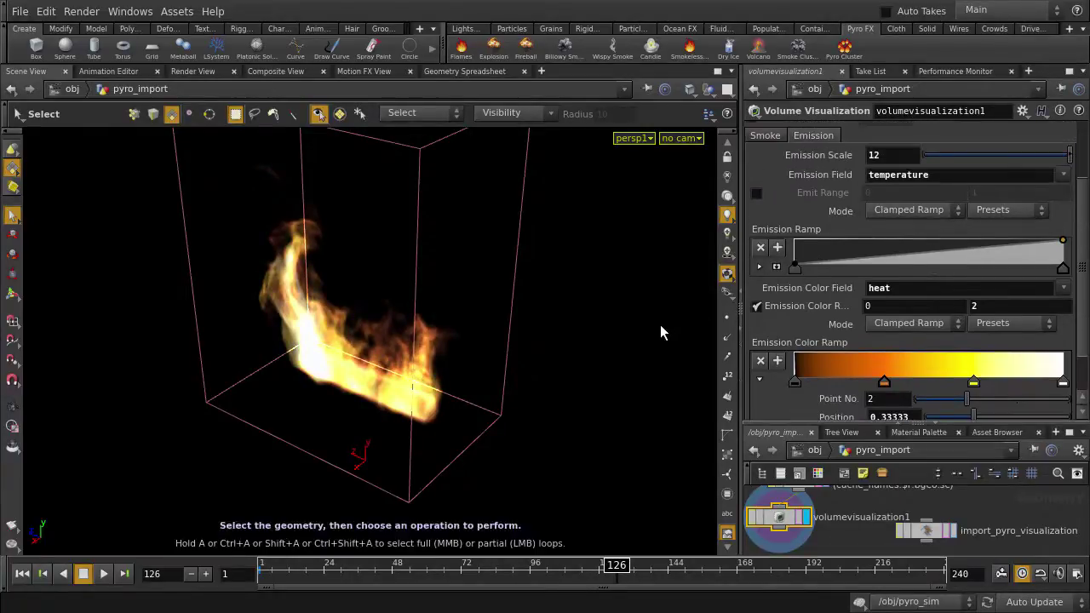
- Play the cached flames from the first frame, stopping at frame 26
key(ctrl+Left)
key(Up)
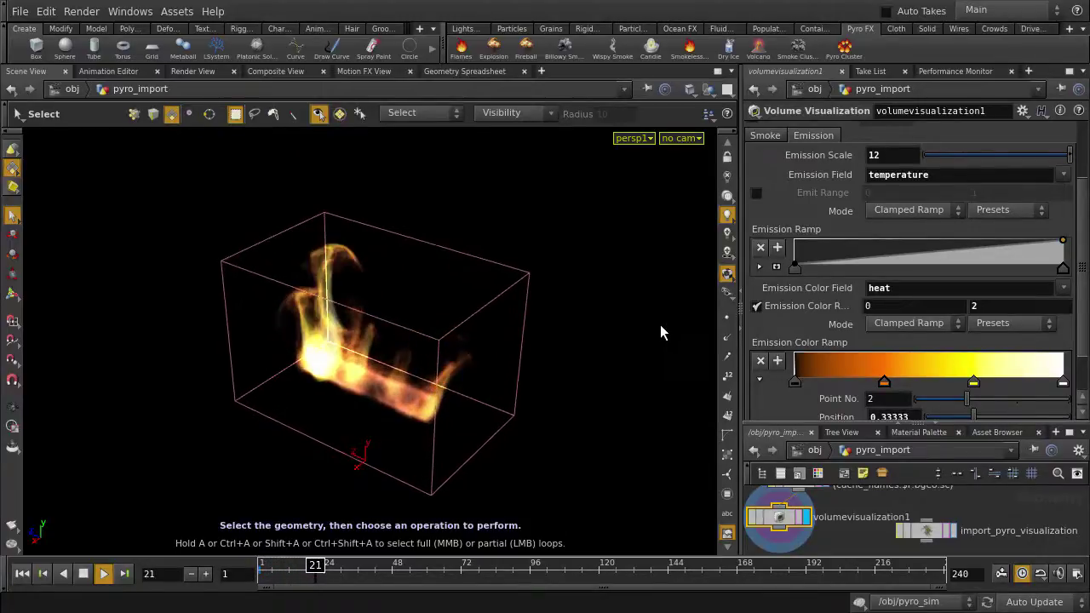
key(Up)
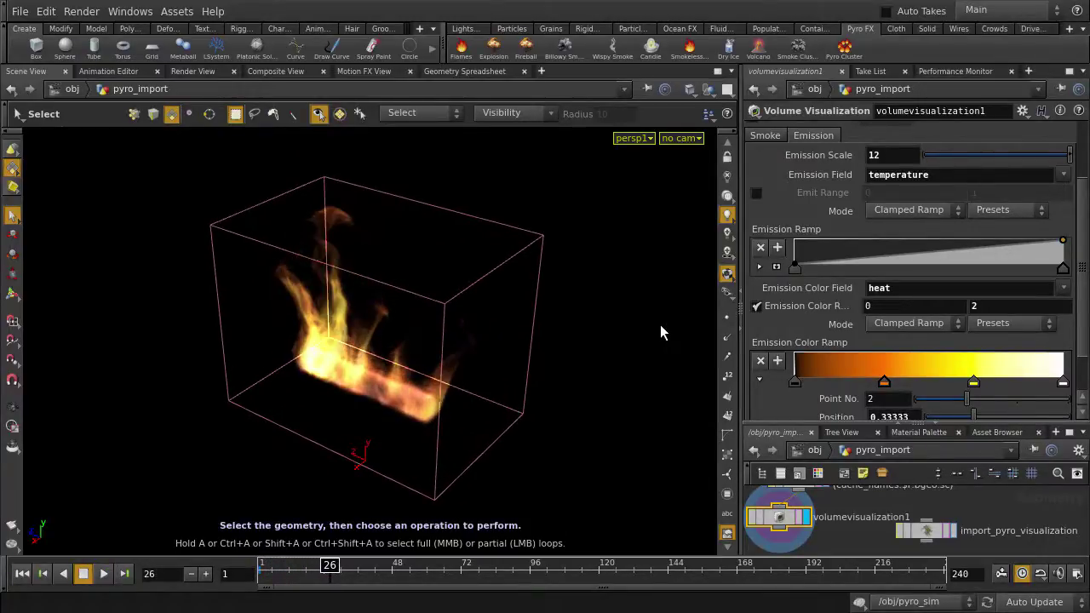
- Switch the Emission Color Ramp to the Infra-Red preset and play on to frame 42
scroll(1002, 331, down, 3)
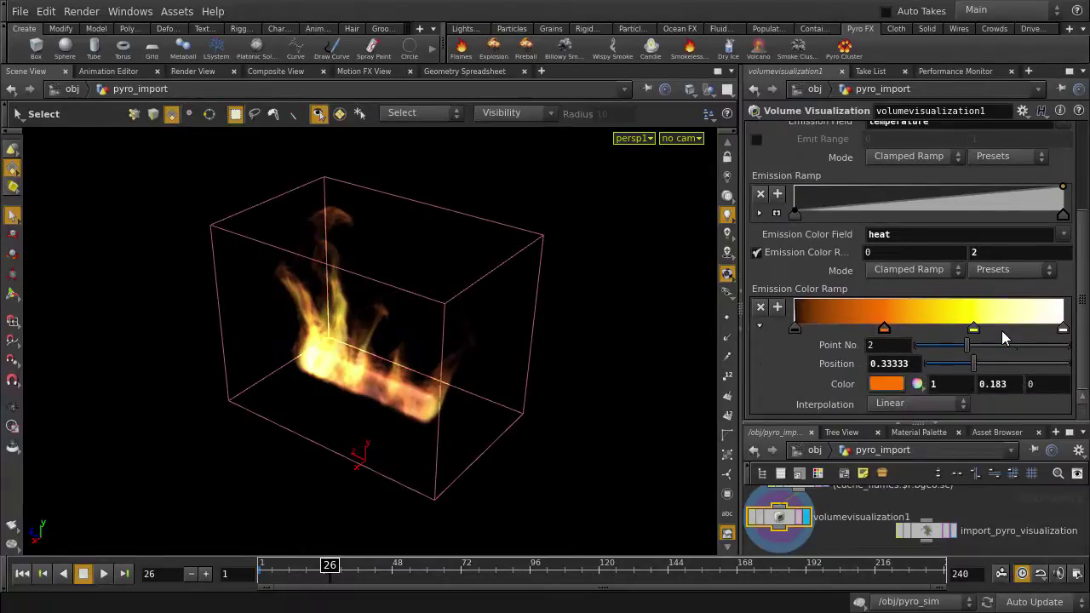
click(1022, 270)
click(1007, 302)
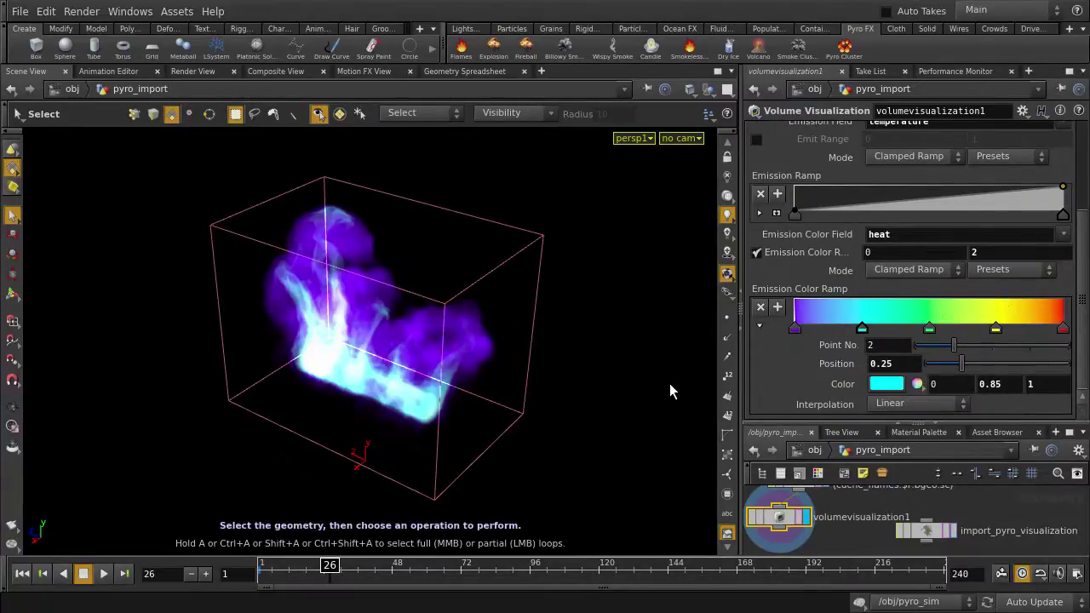
key(Up)
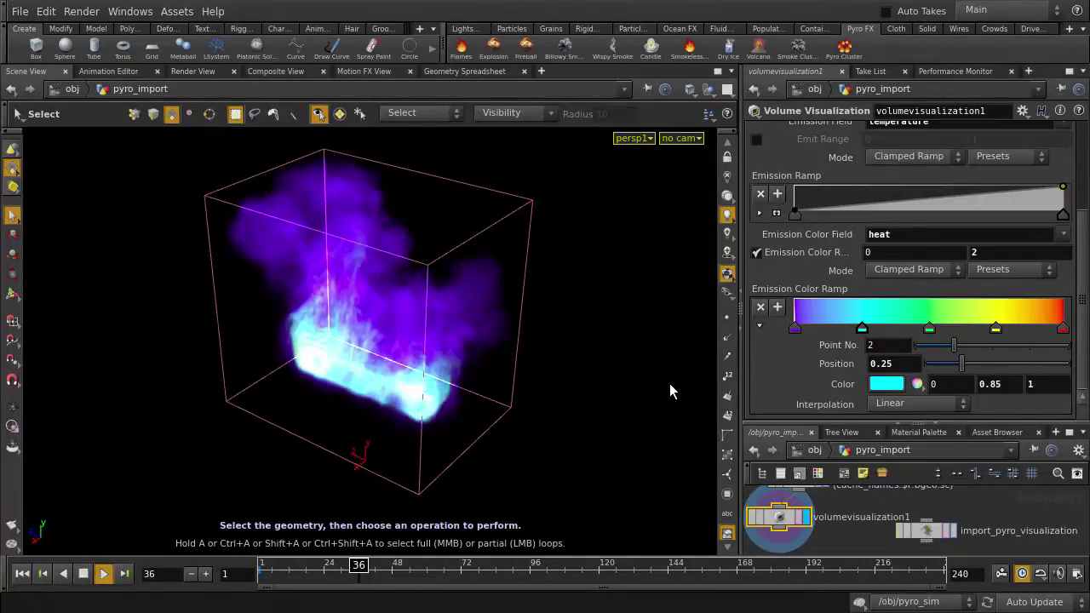
key(Up)
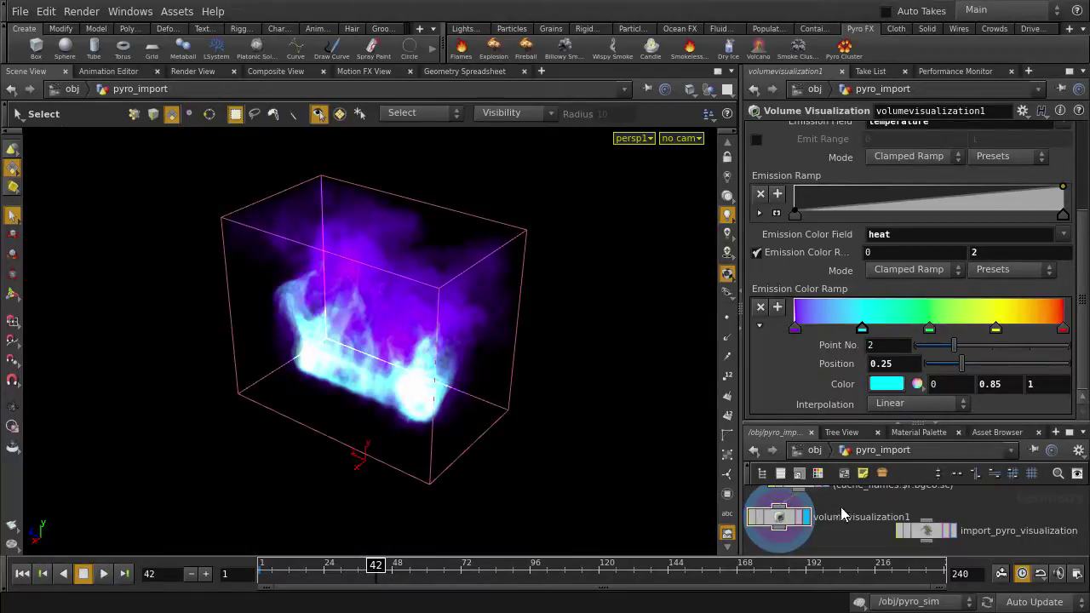
- Delete volumevisualization1, toggle disk-cache loading, and show pyro_sim's output node save settings
key(Delete)
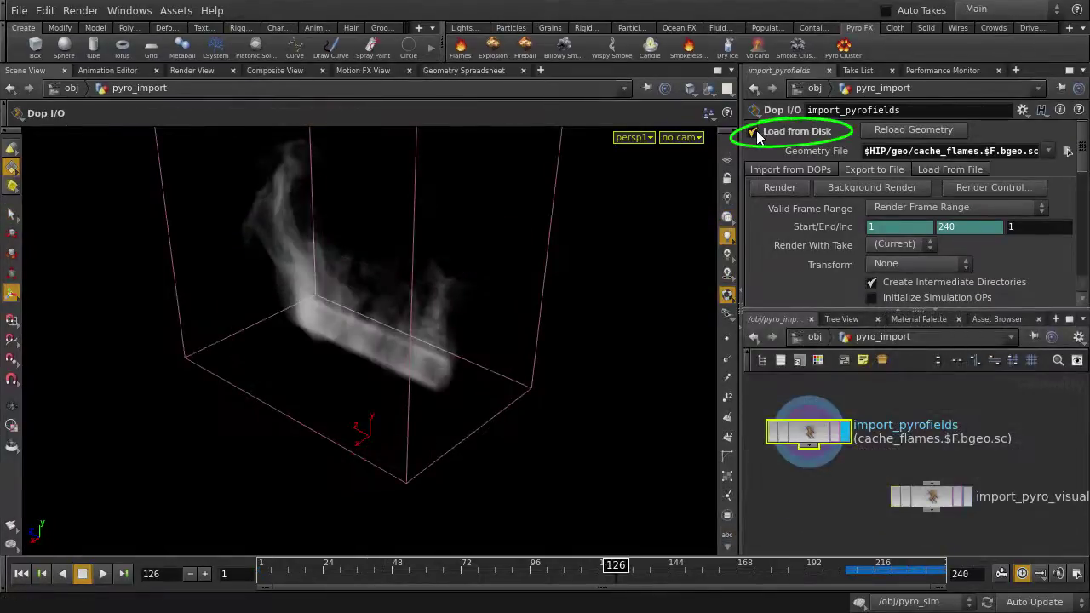
click(754, 132)
key(u)
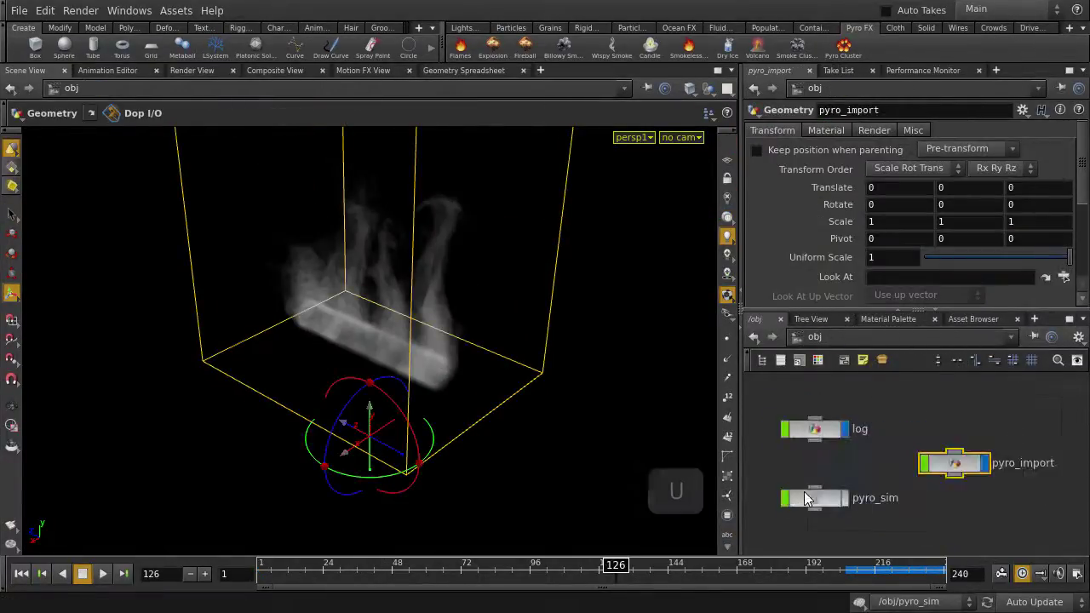
click(808, 499)
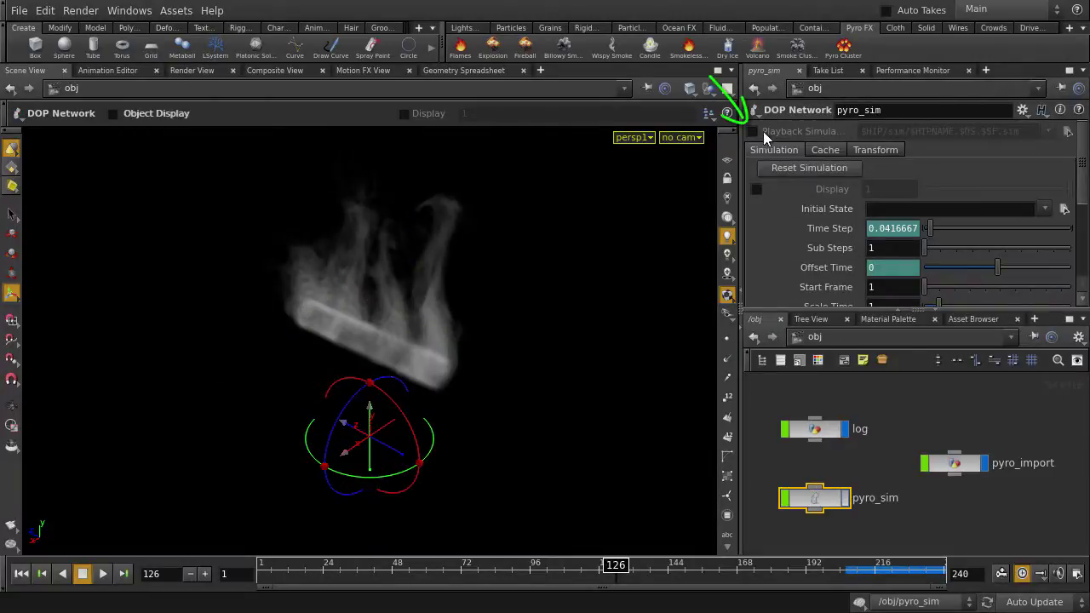
double_click(824, 498)
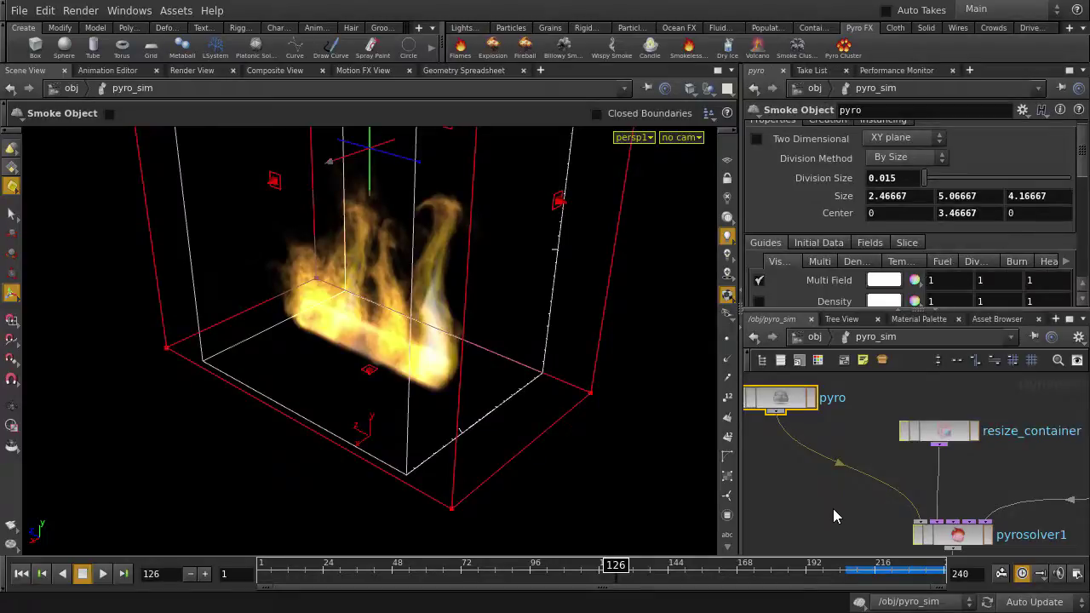
scroll(834, 516, down, 8)
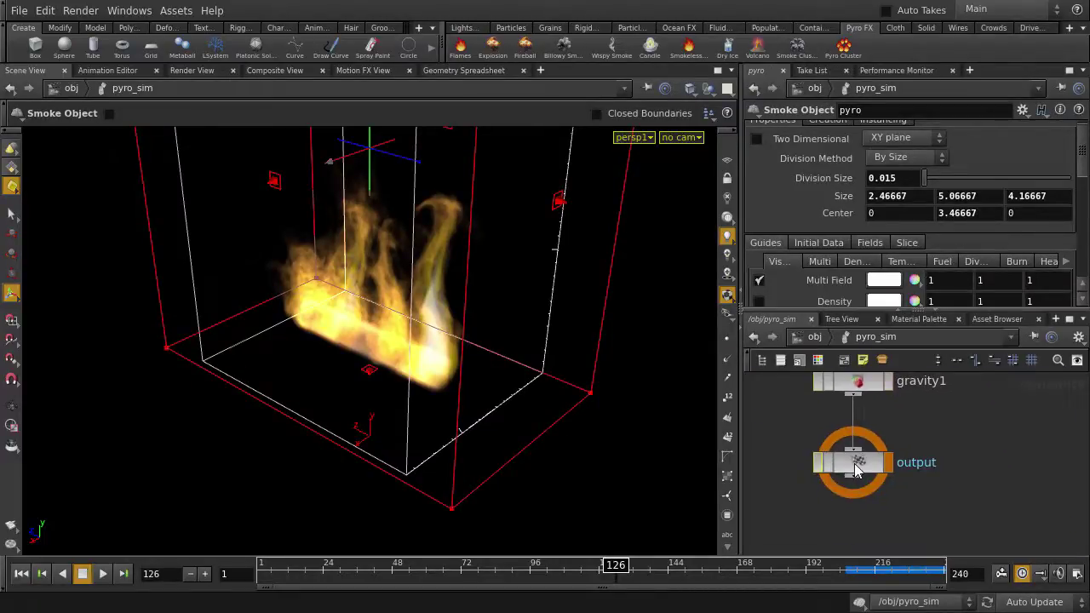
click(856, 465)
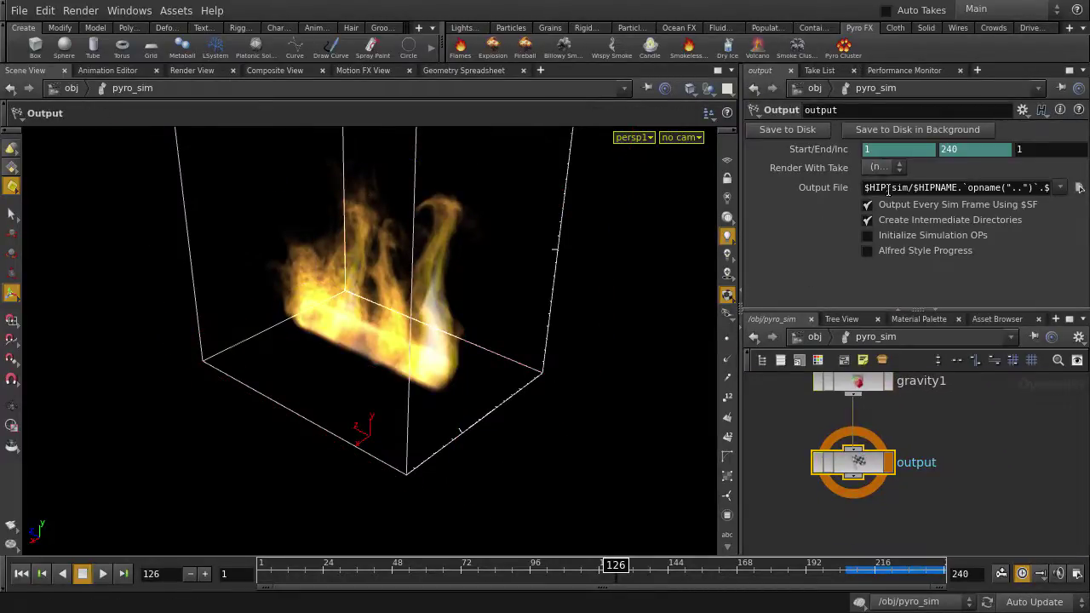
- Set the output node's Output File to $HIP/sim/cache_flames_$SF3.sim
click(1079, 189)
text(cache_flames)
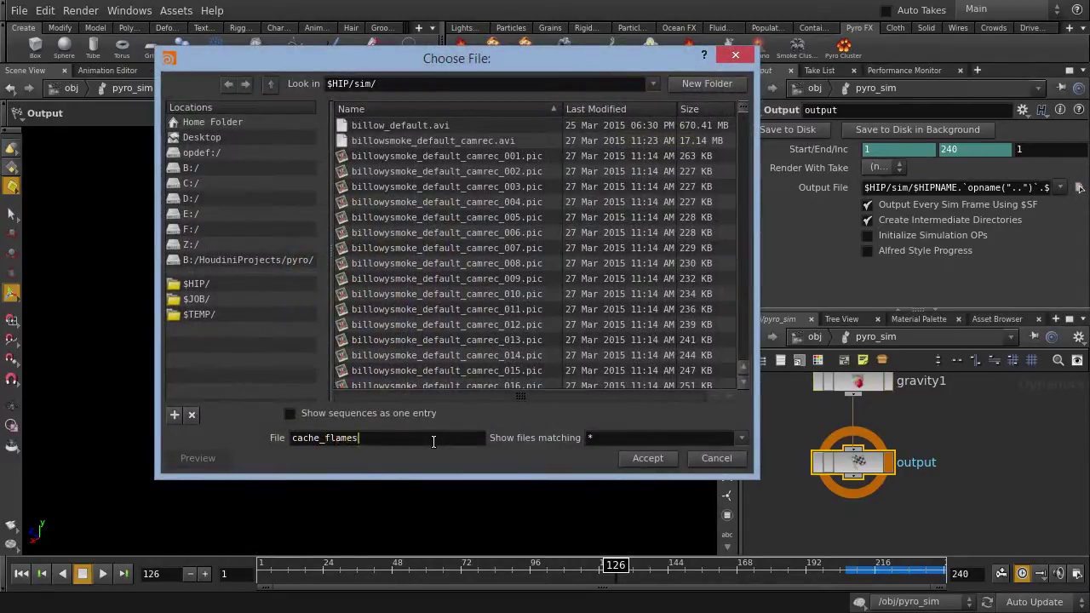
text(_$SF3.sim)
click(648, 459)
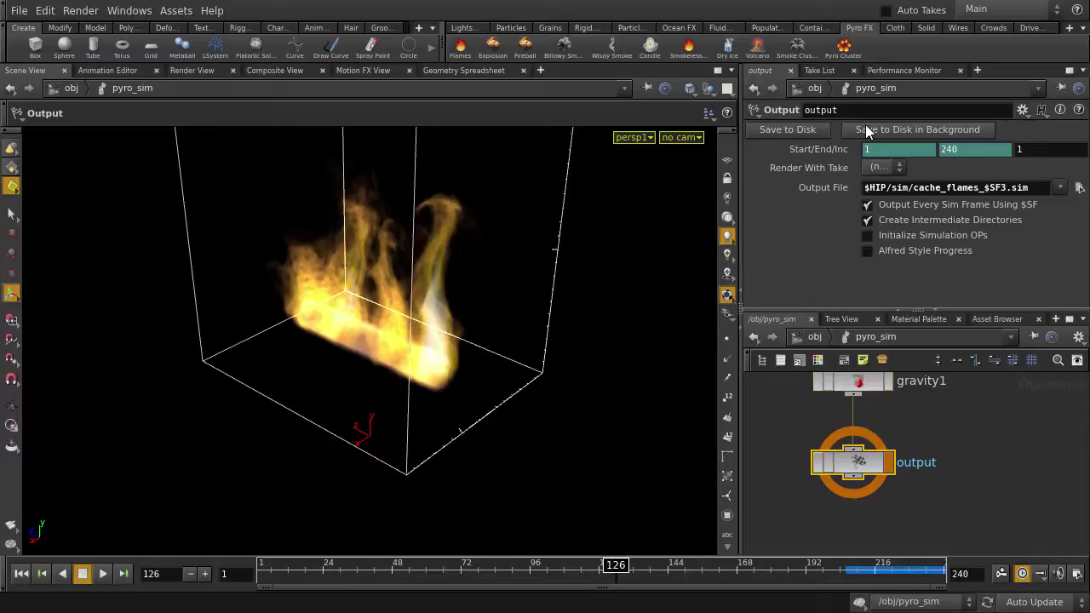
- Save the scene as cache_flames.hip after the unsaved-changes warning
click(876, 124)
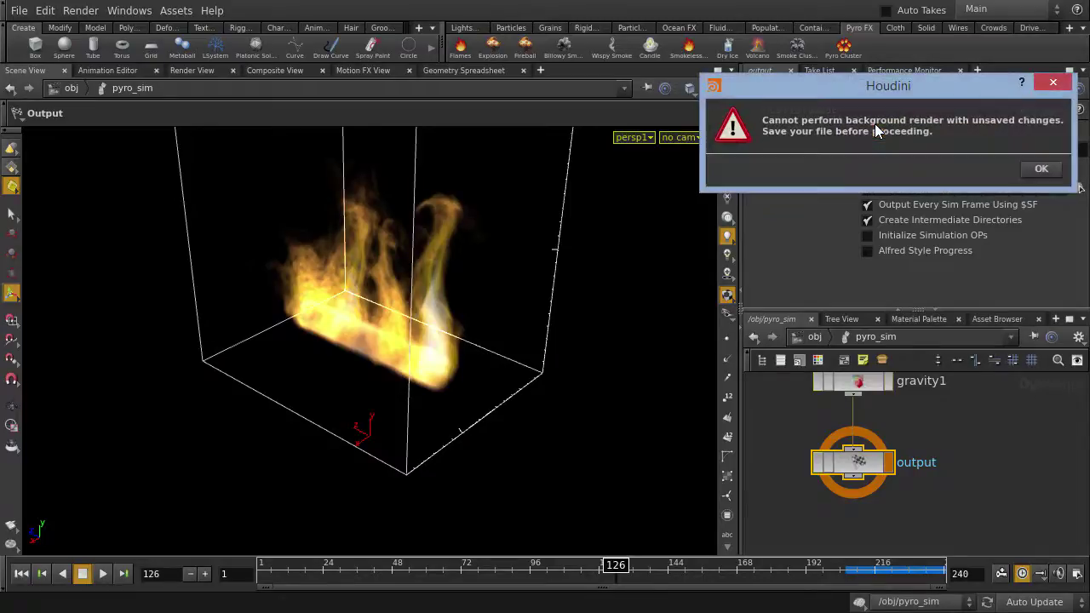
click(1041, 169)
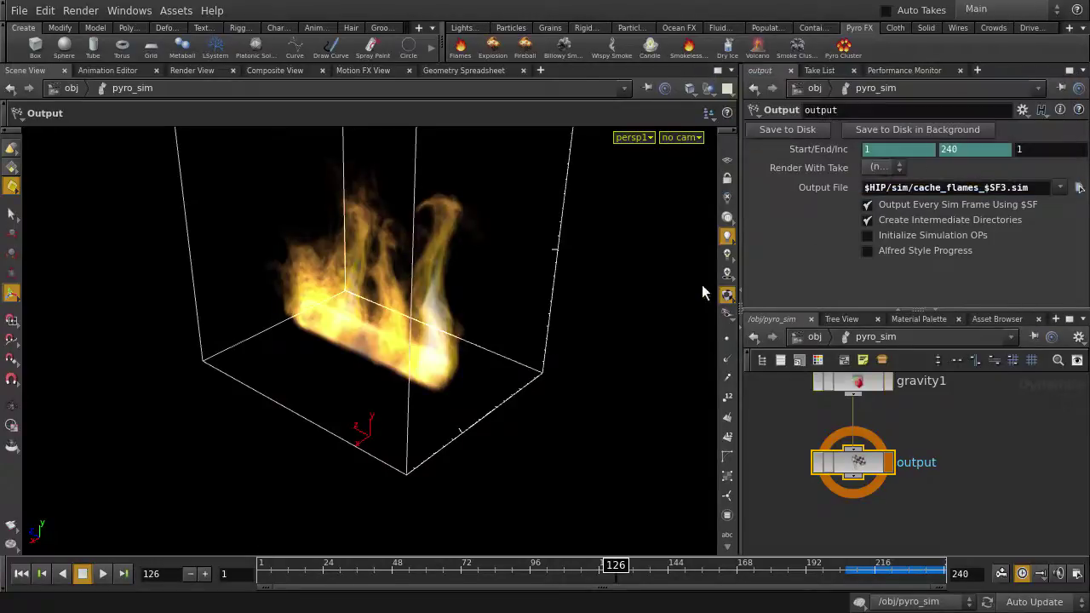
key(ctrl+s)
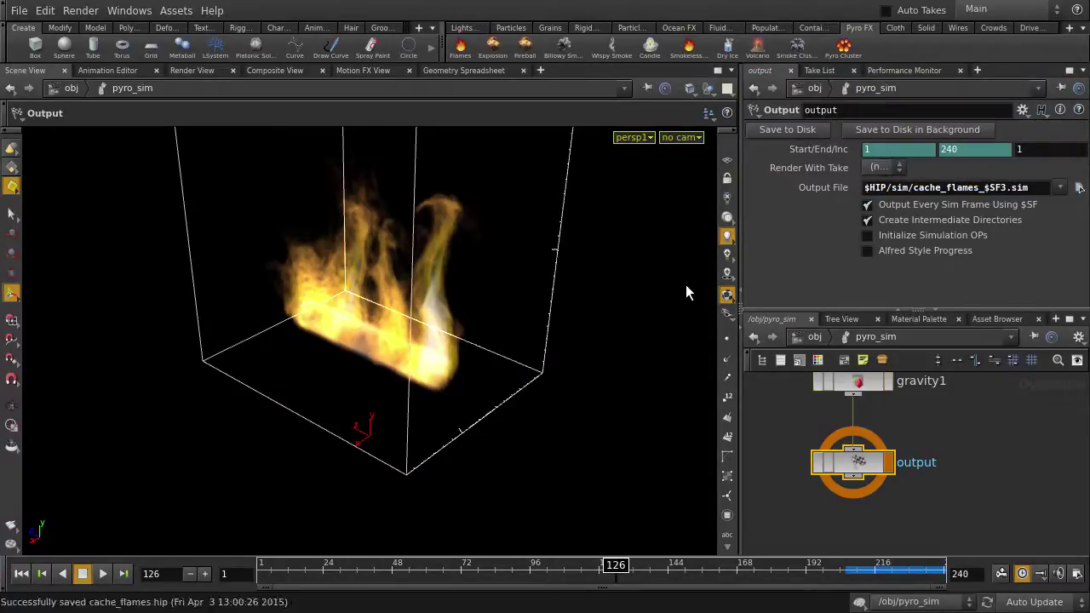
- Cache the flame simulation to disk in the background and watch it in the scheduler
click(893, 132)
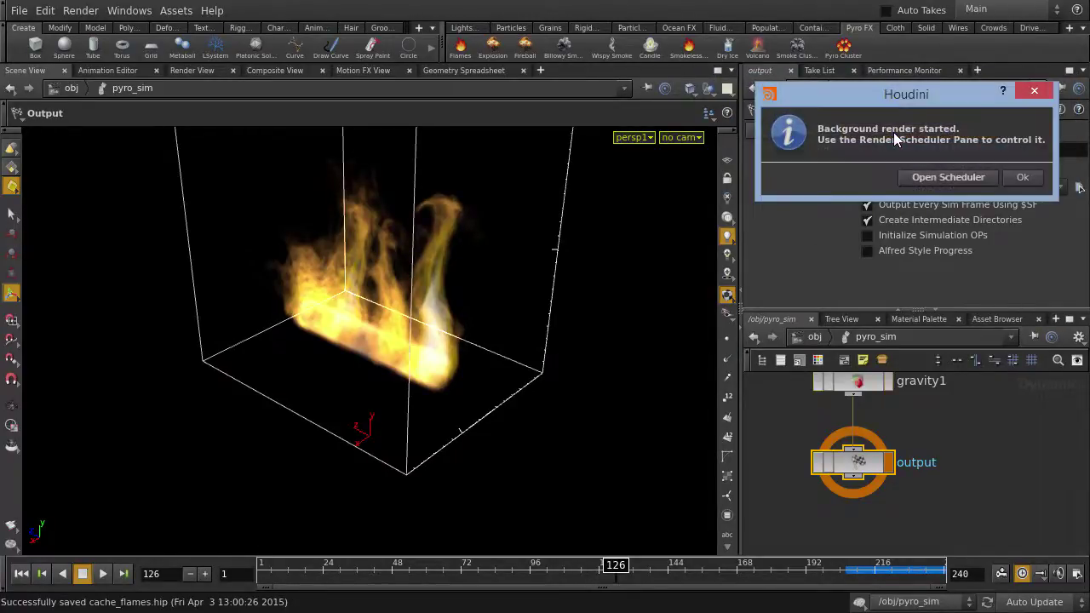
click(892, 175)
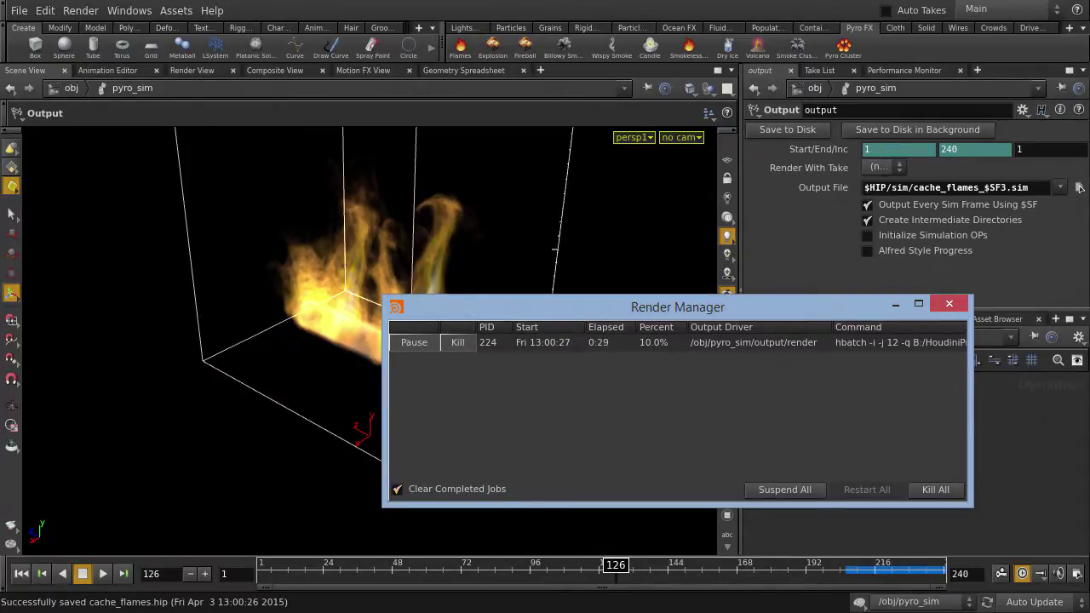
click(898, 307)
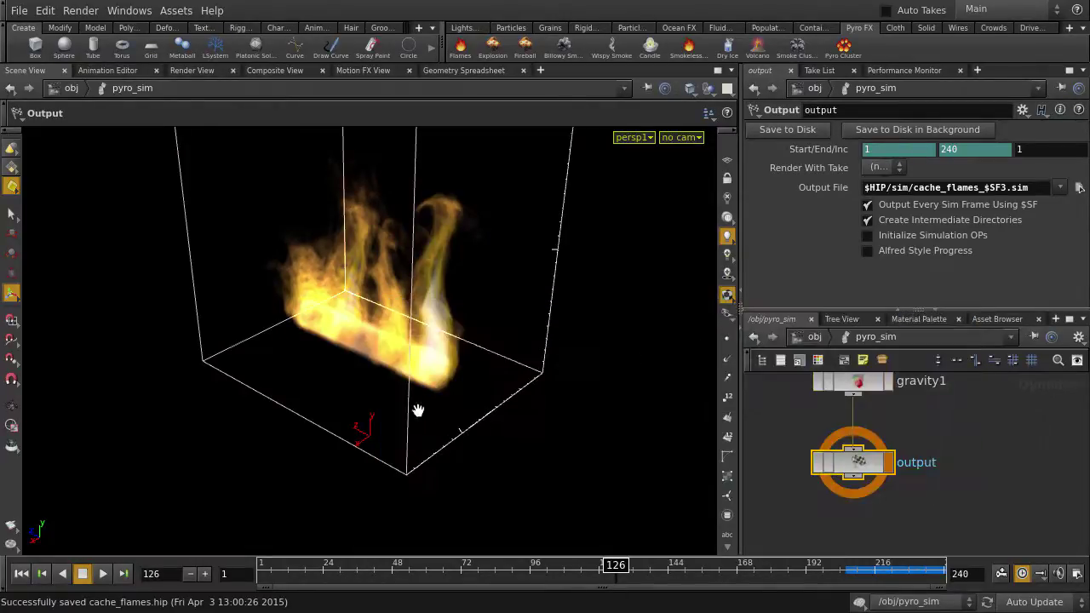
key(Escape)
drag(298, 360, 349, 387)
key(Return)
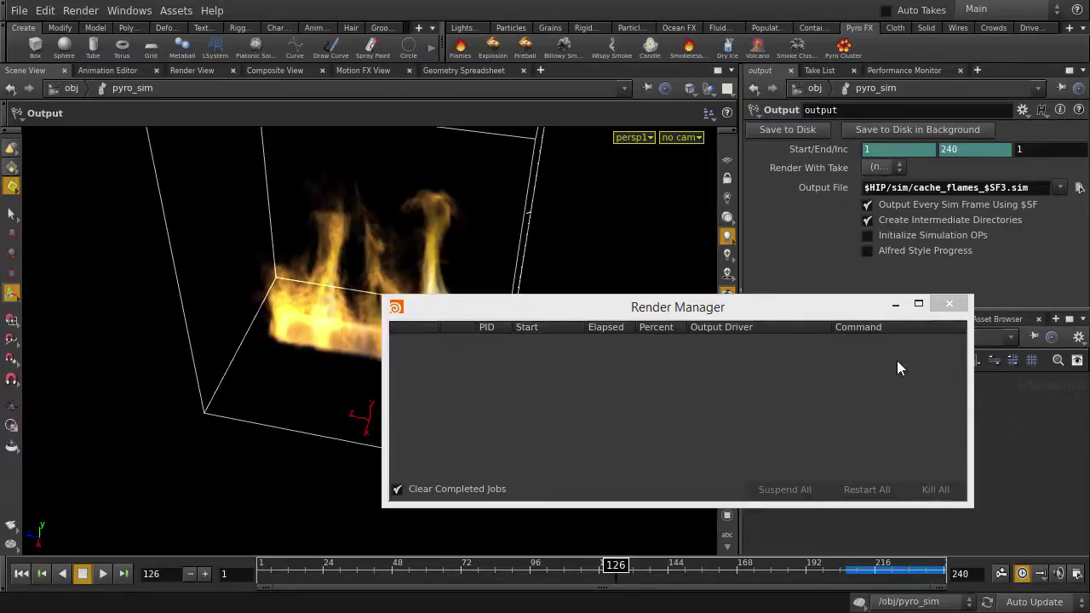
- Close the Render Manager and enable Playback Simulation on pyro_sim
click(949, 304)
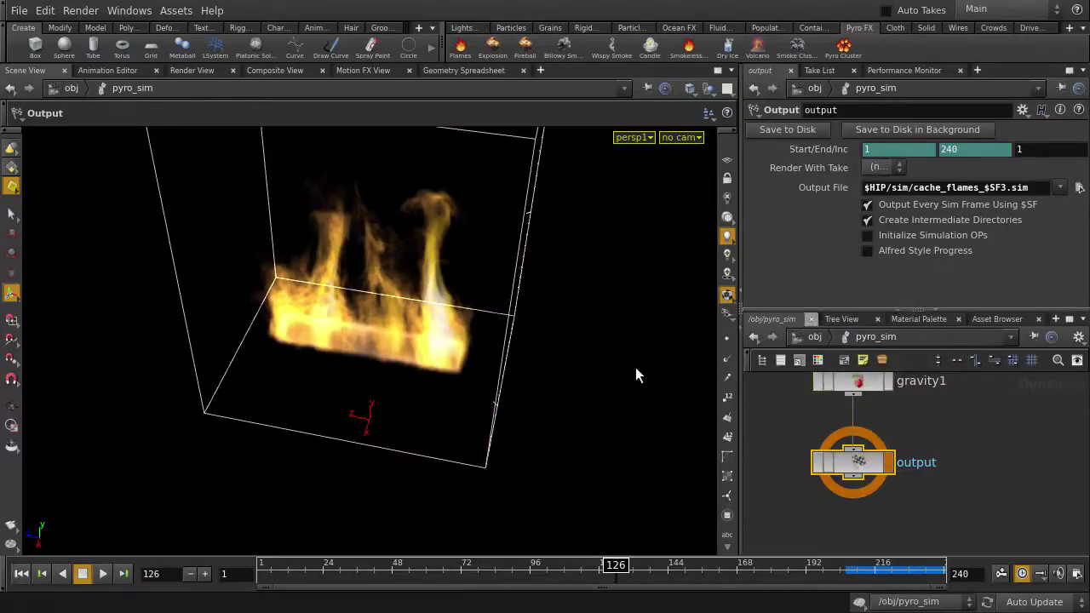
key(u)
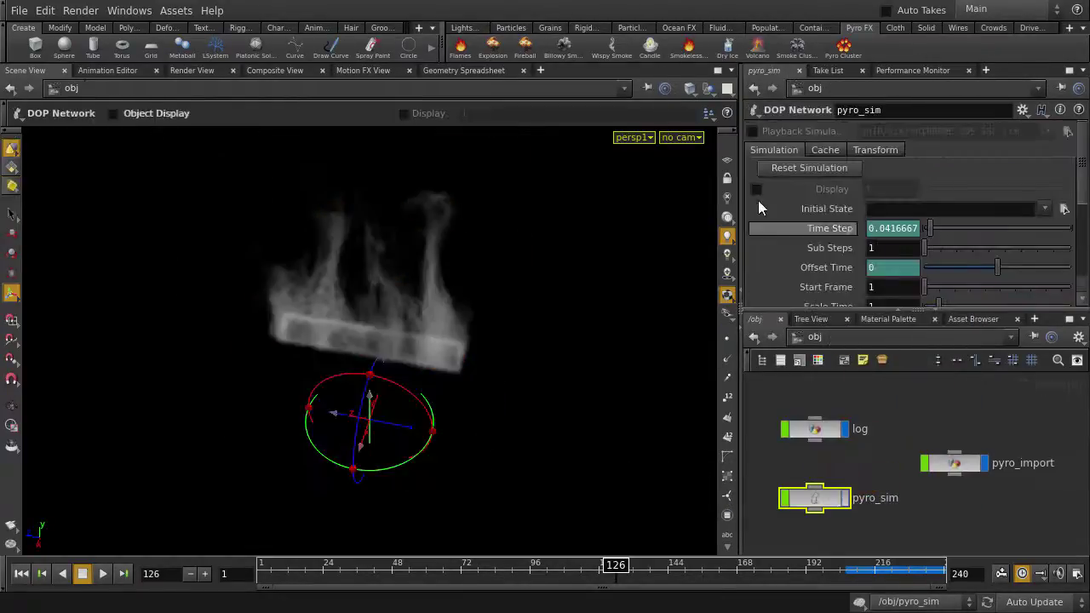
click(753, 131)
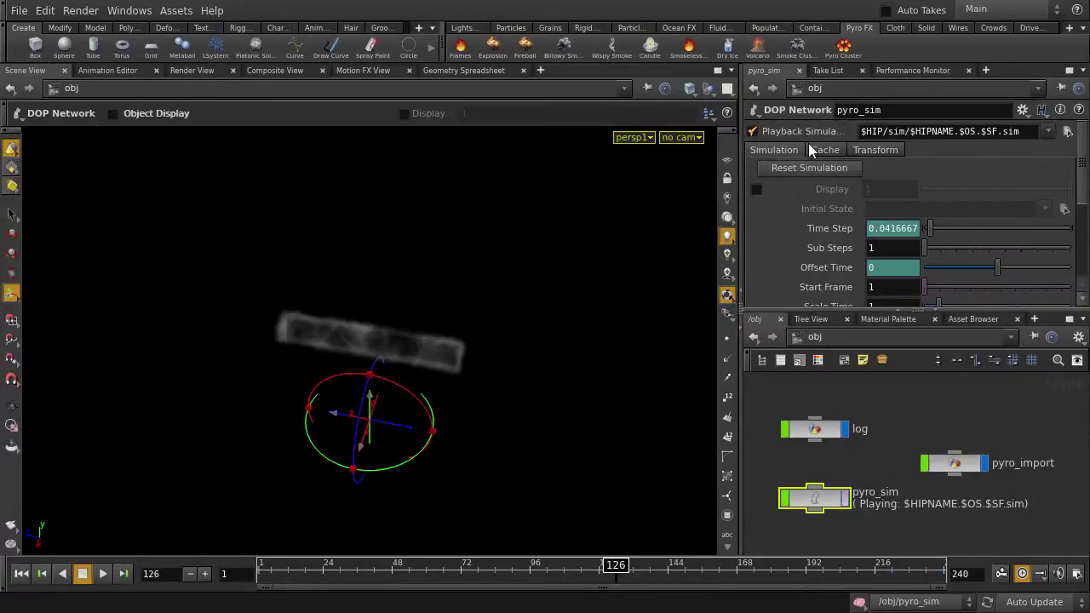
- Choose the cache_flames_$SF3.sim sequence as pyro_sim's playback file
click(1066, 131)
click(412, 155)
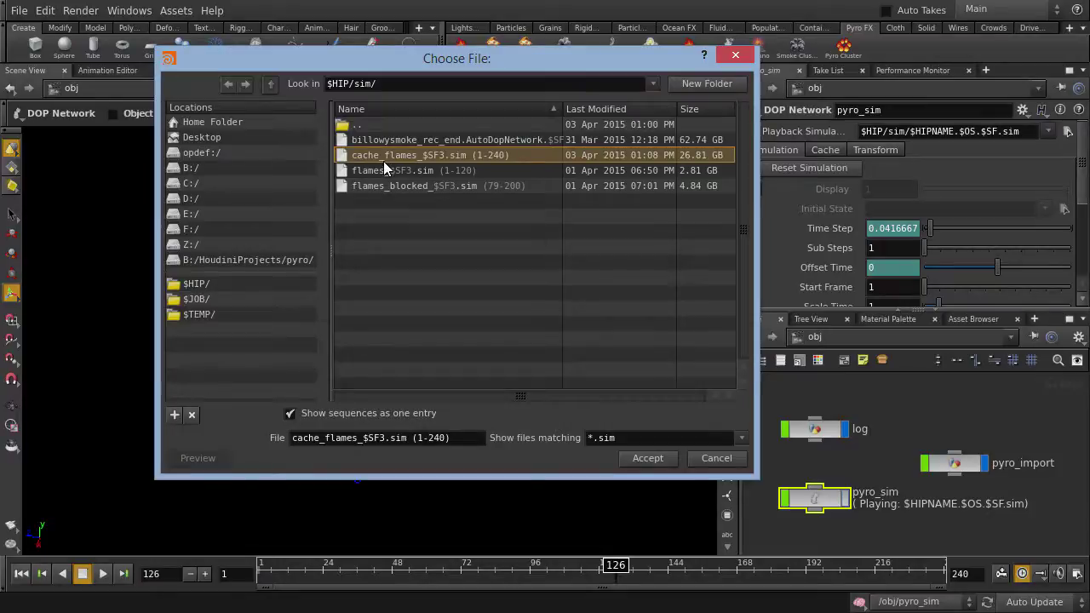
click(374, 413)
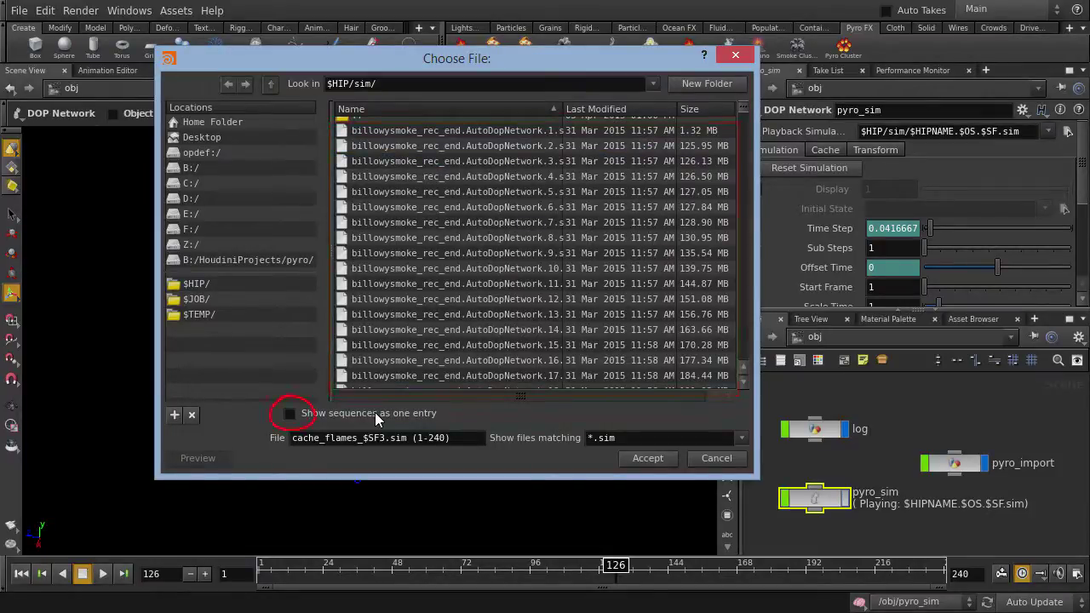
click(374, 413)
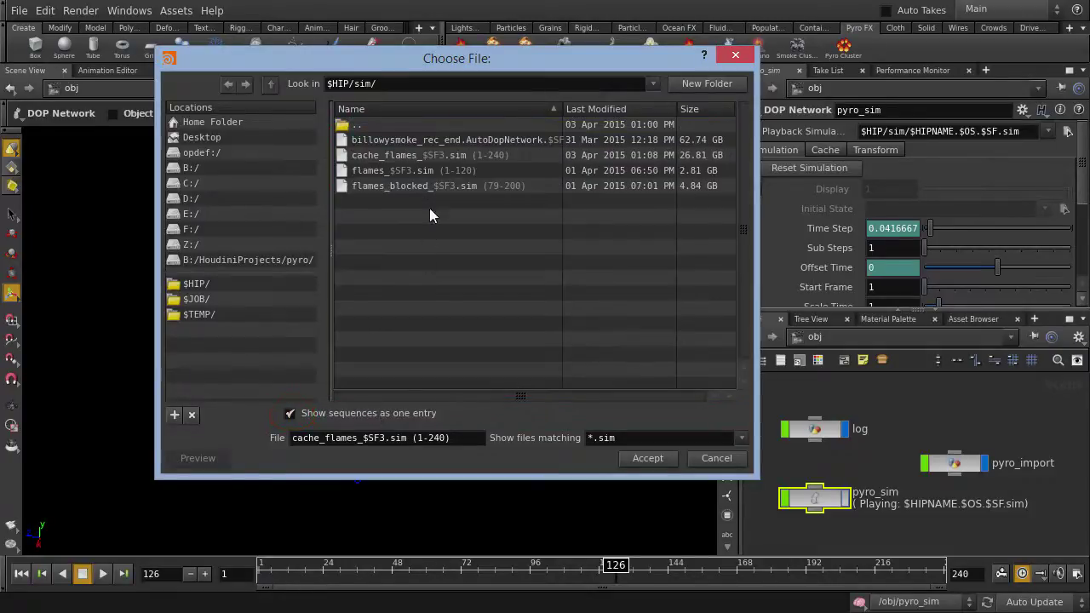
click(446, 155)
click(667, 460)
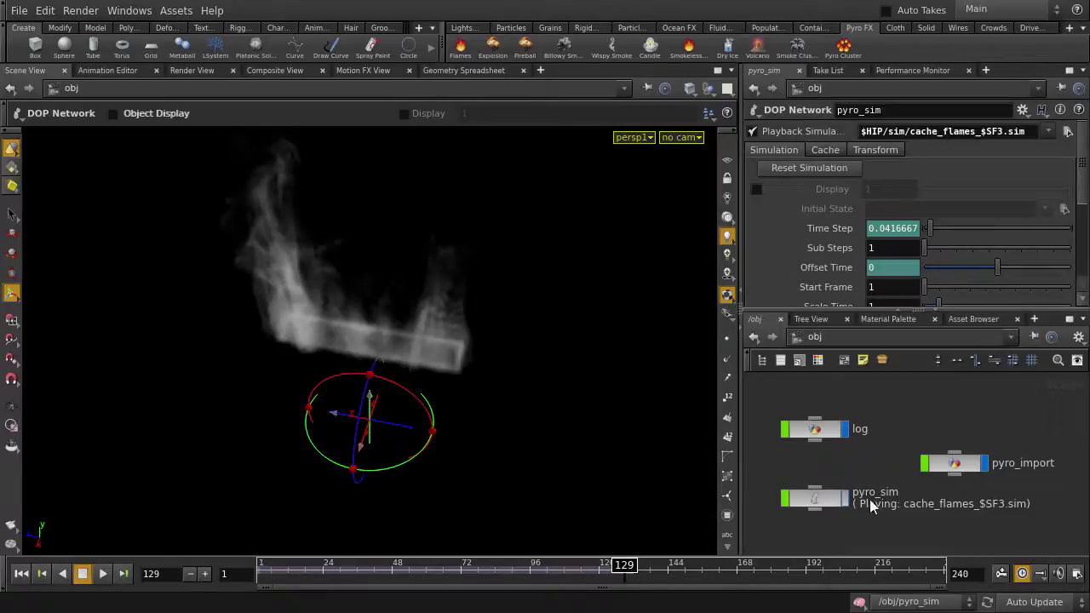
- In pyro_import, display import_pyro_visual with import_pyrofields as template, then reselect pyro_sim
double_click(955, 467)
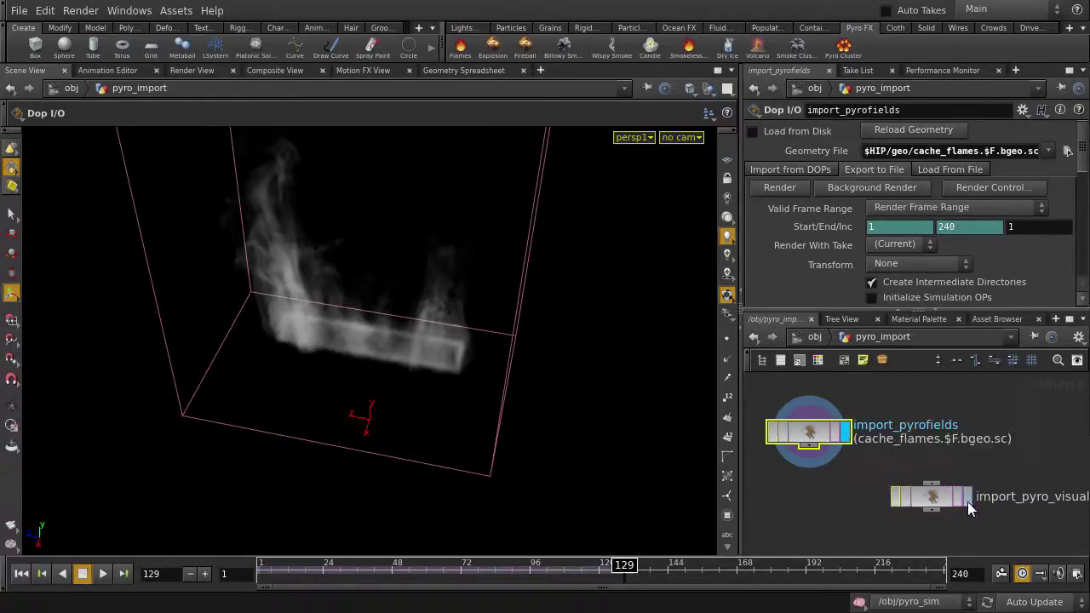
click(969, 501)
ctrl+click(848, 436)
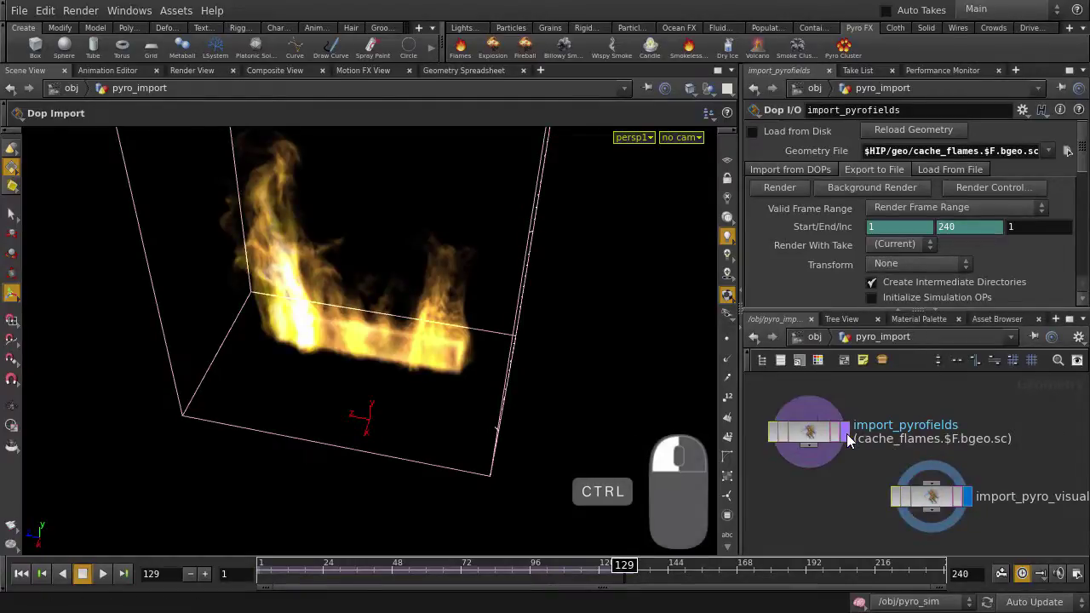
key(u)
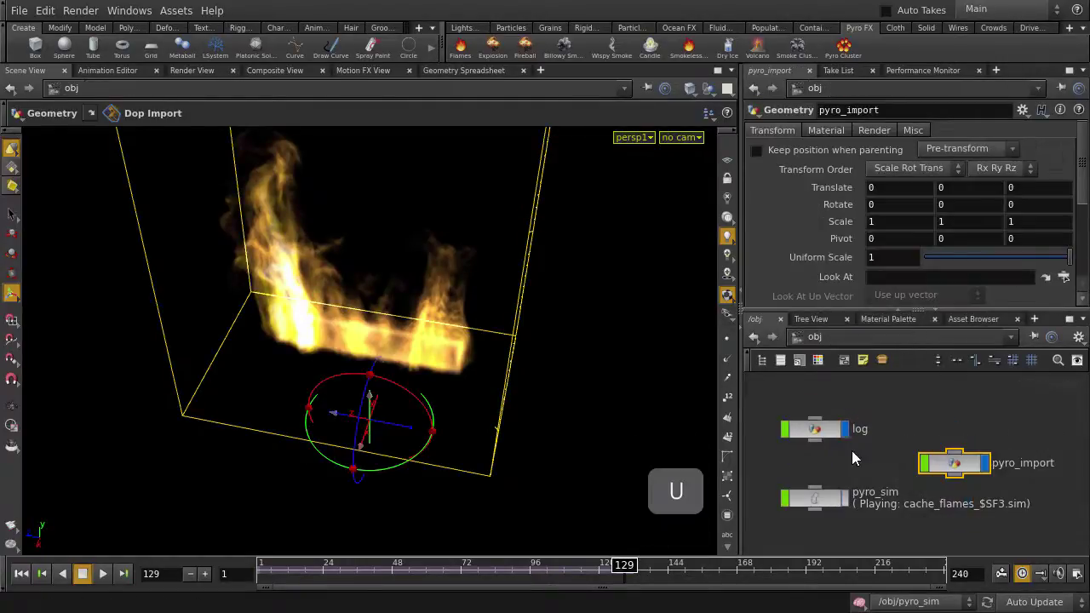
click(818, 496)
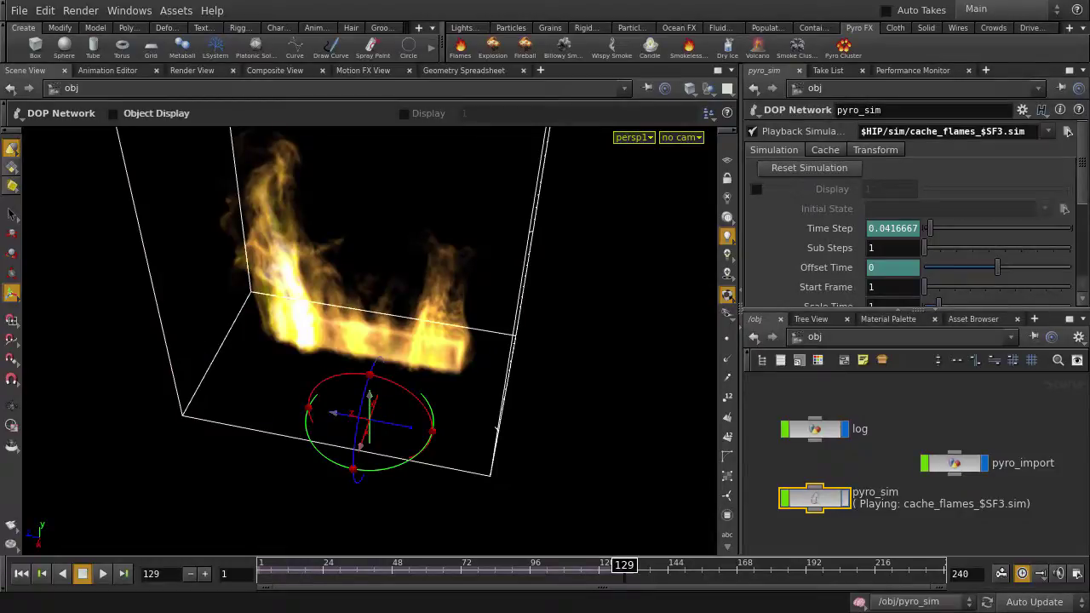
- Inside pyro_sim, scrub the cached flames to frame 159
double_click(812, 495)
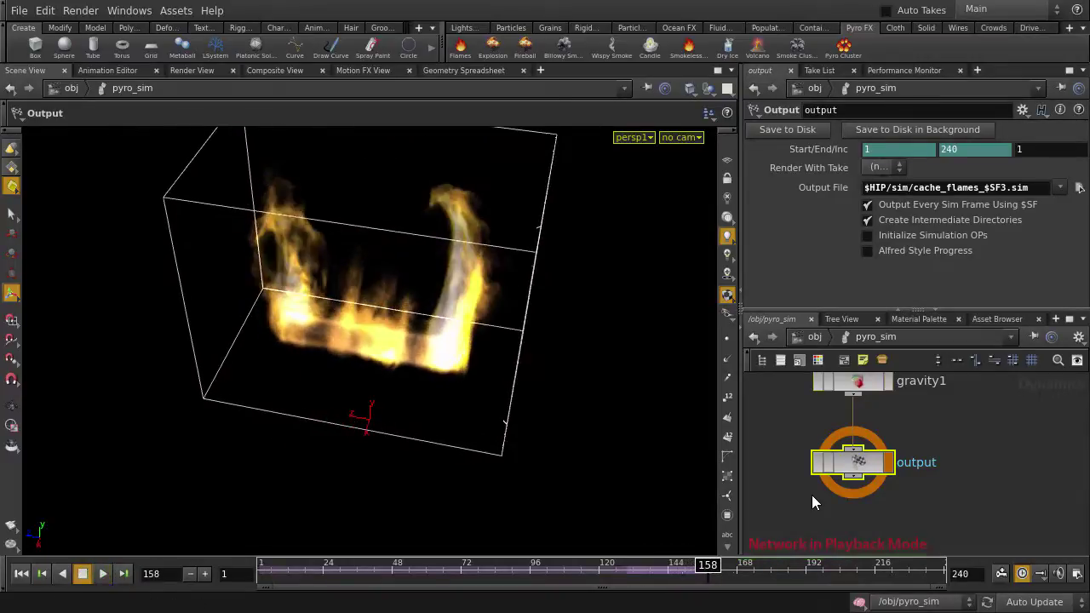
drag(507, 569, 451, 569)
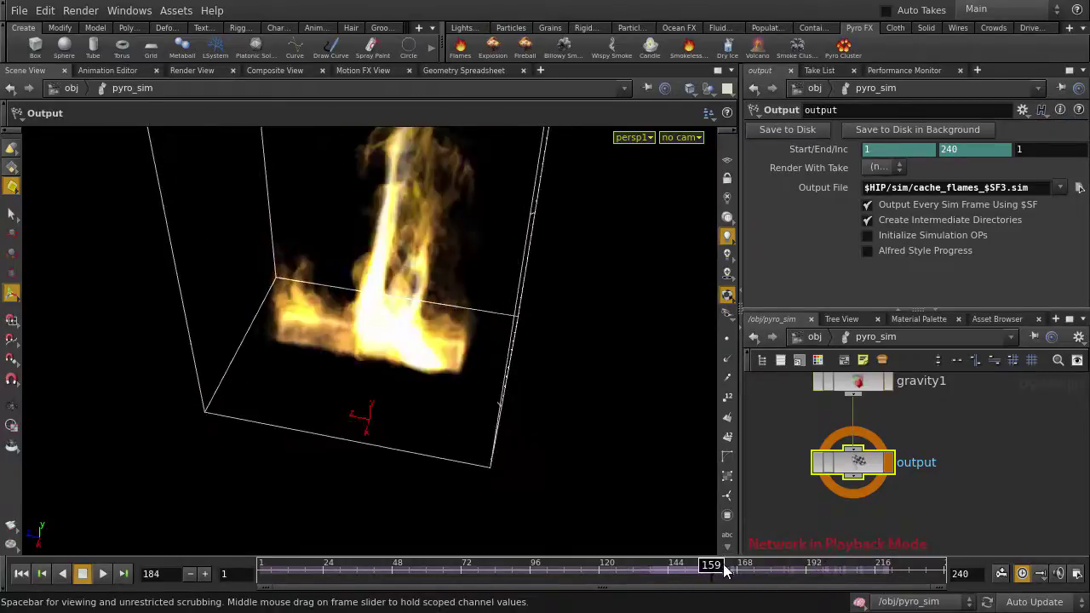
click(728, 569)
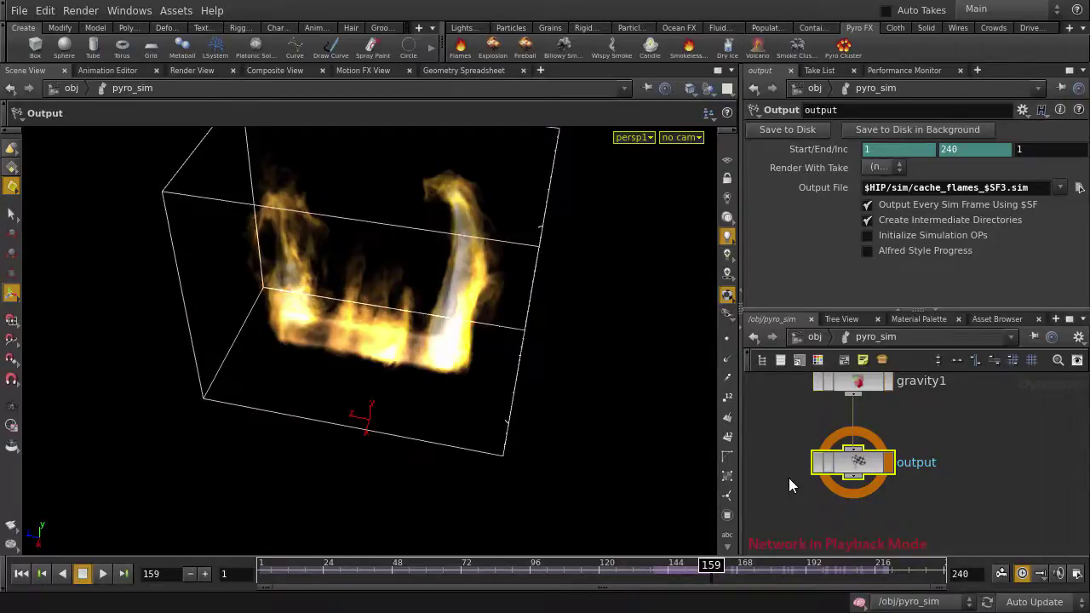
- Return to object level, frame the flames closer, and play back the cached simulation
key(u)
drag(579, 469, 625, 457)
key(s)
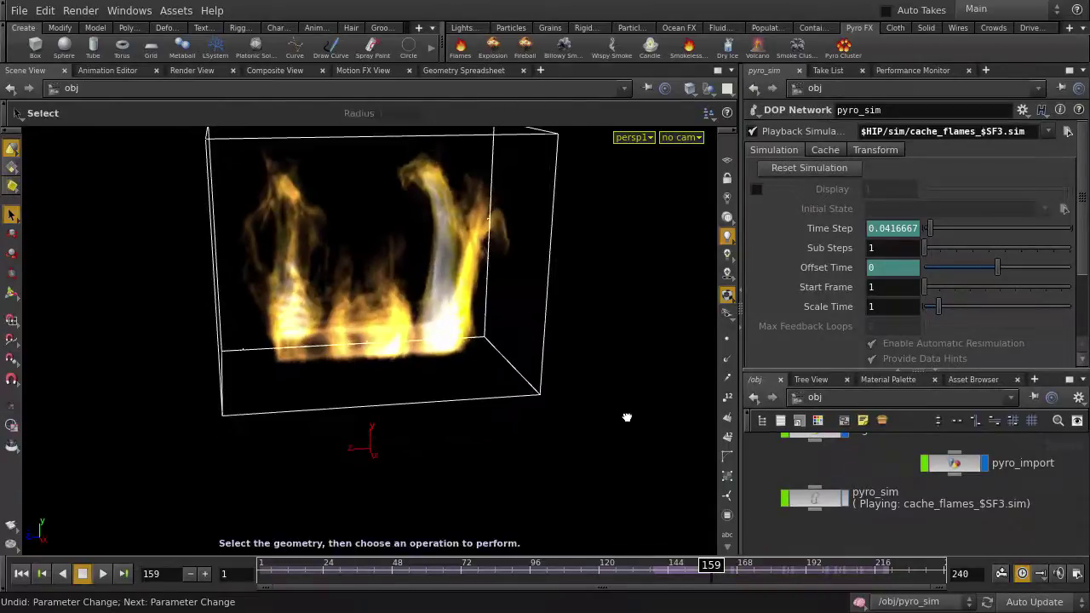
key(Up)
drag(628, 418, 570, 451)
right_drag(569, 451, 683, 444)
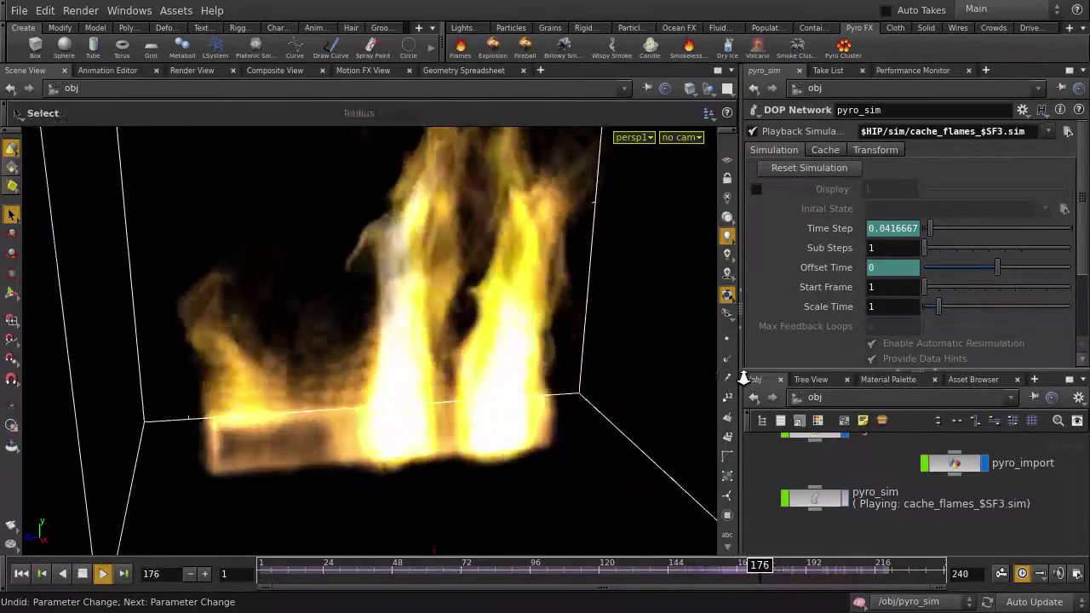